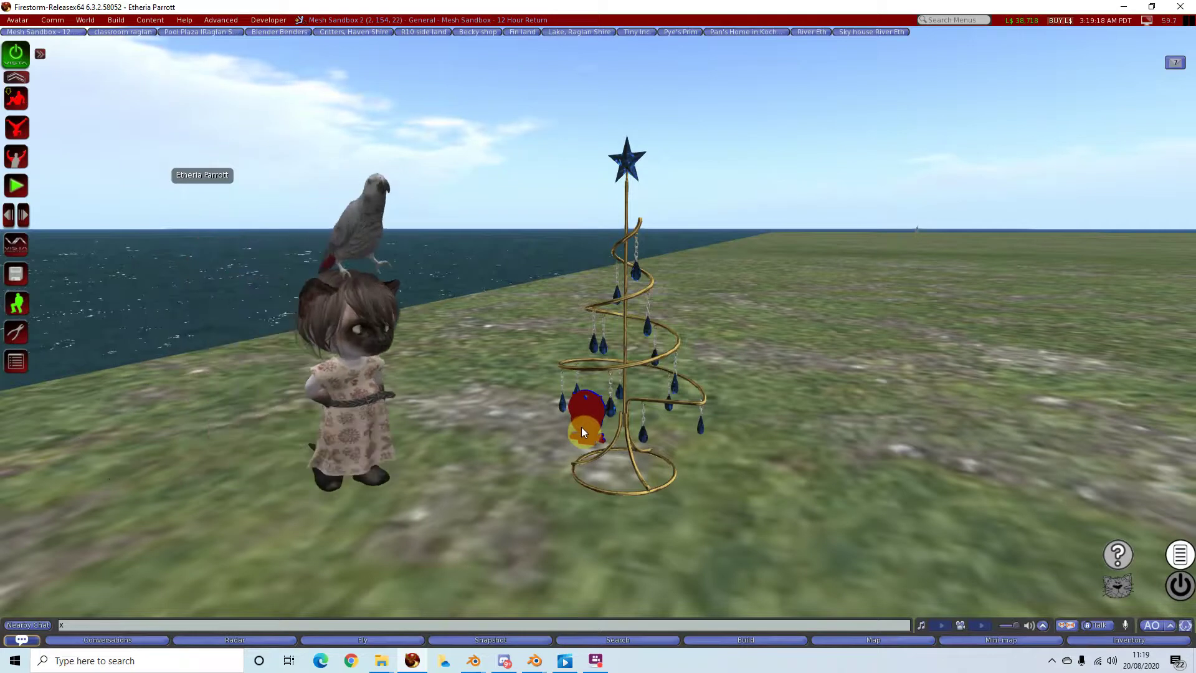
scroll(574, 443, "up", 3)
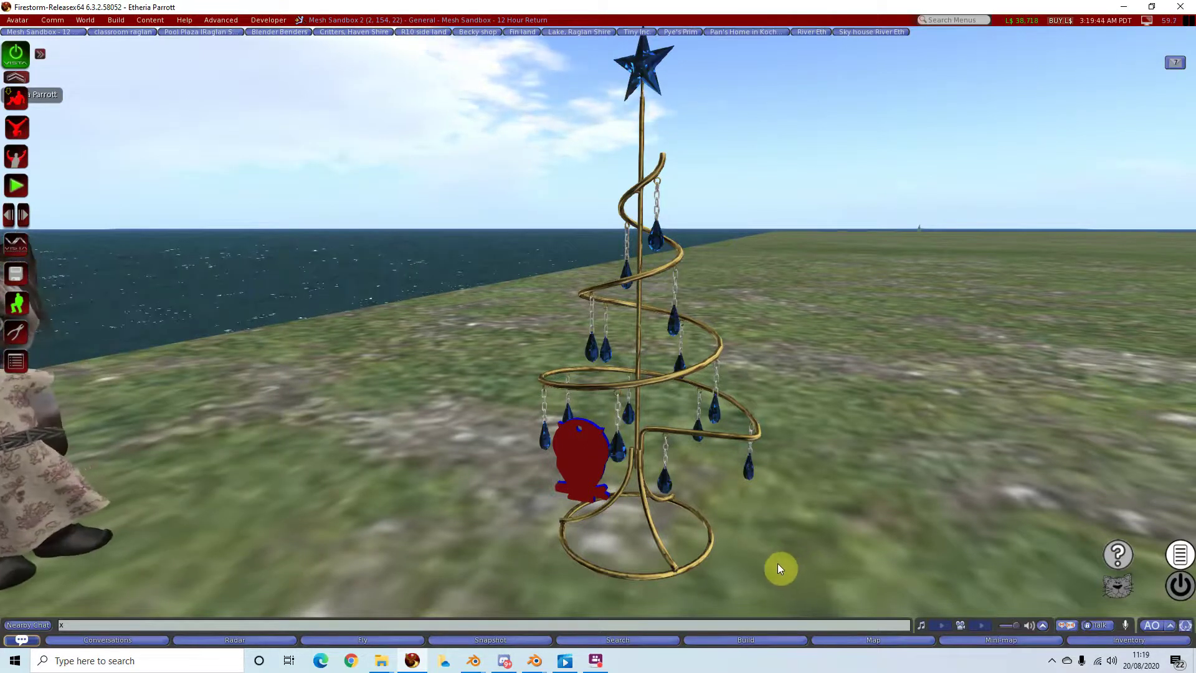
left_click(580, 473)
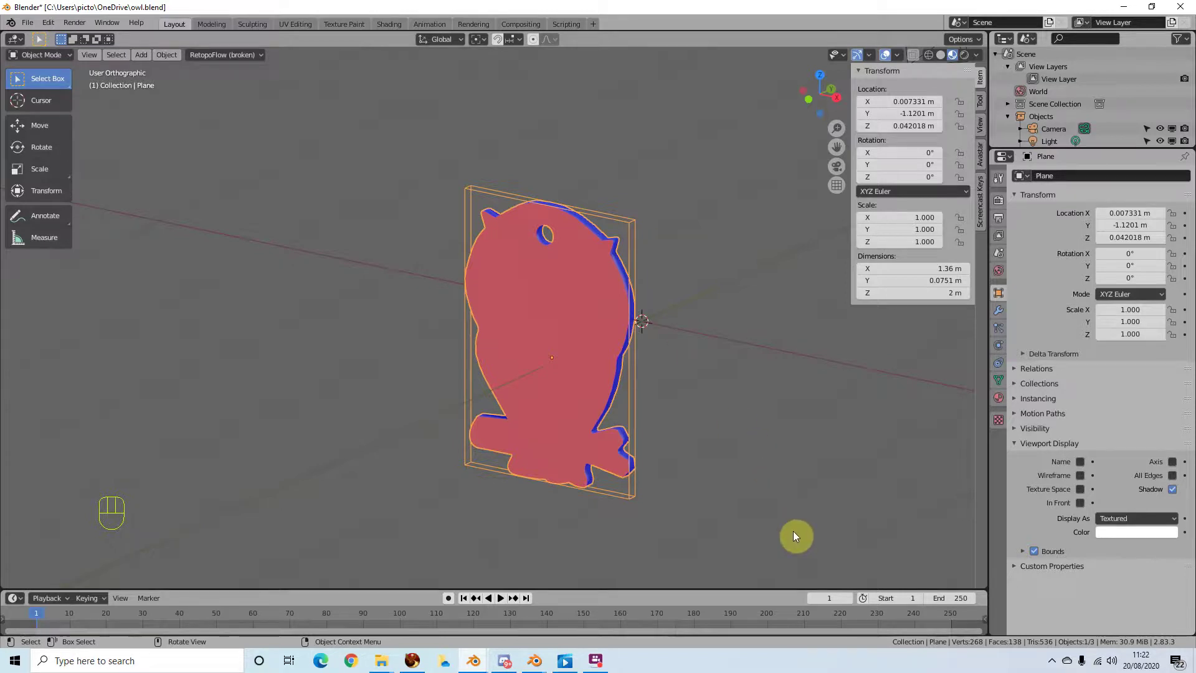
Switch to Blender and turn off the bounds display for the owl shape.
left_click(1034, 551)
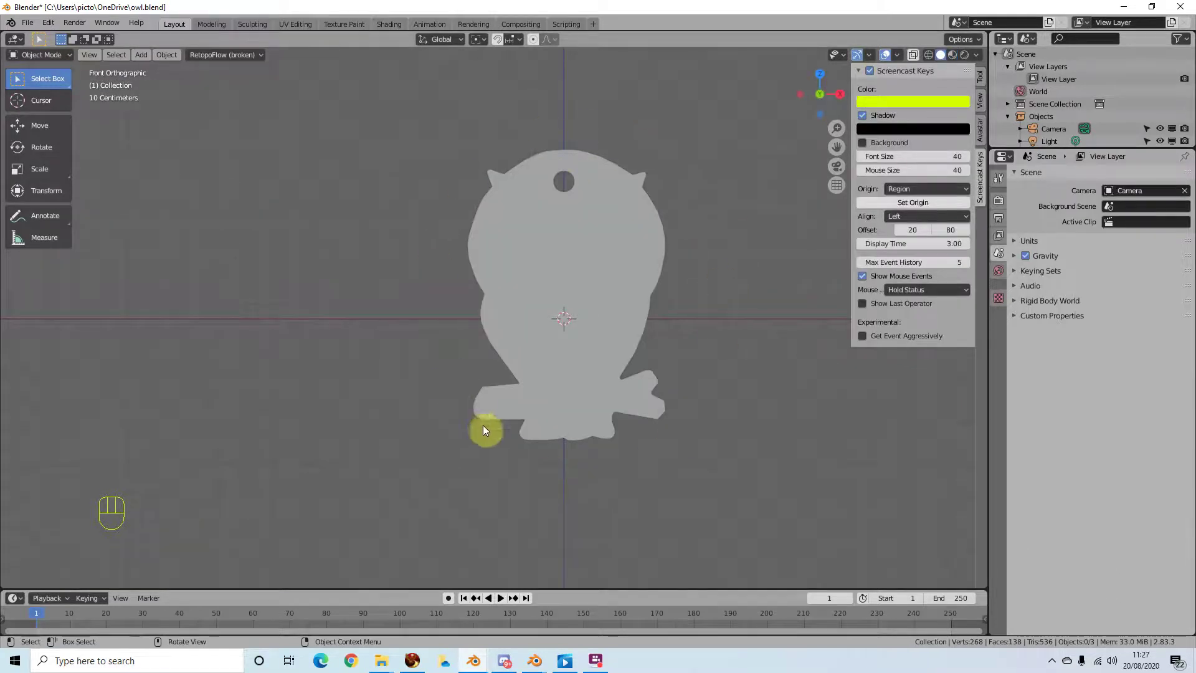
Set the owl shape's location to 0 m on the X, Y and Z axes.
middle_click_drag(771, 434, 661, 449)
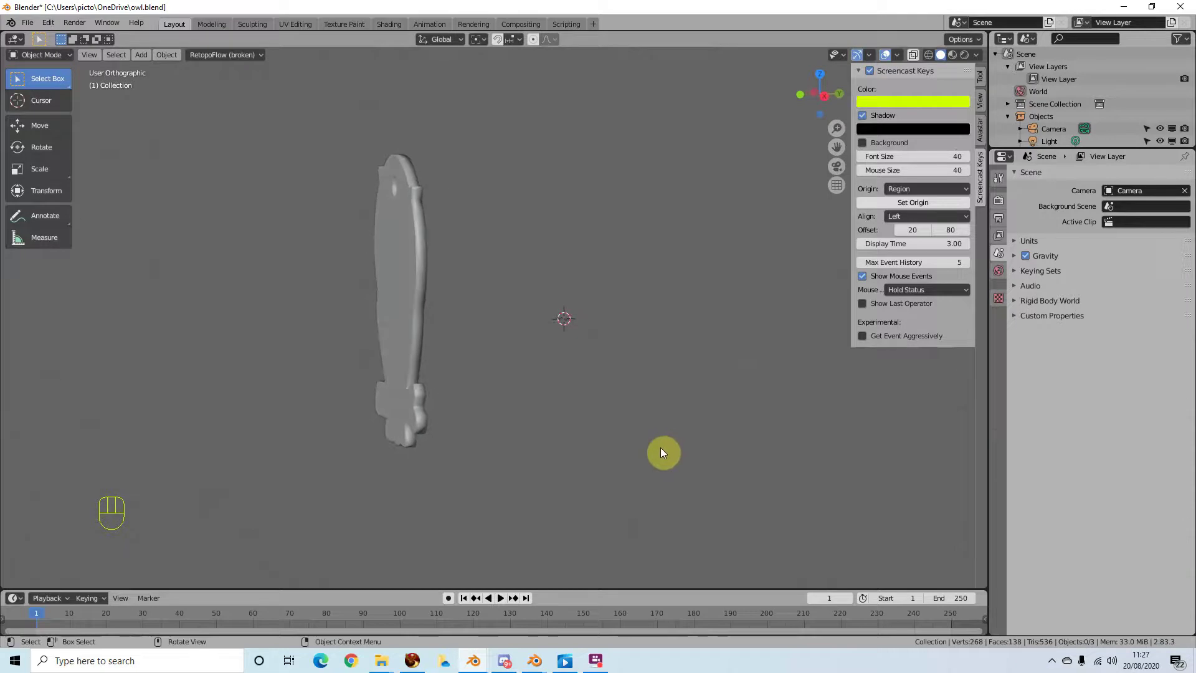
key("KP_3")
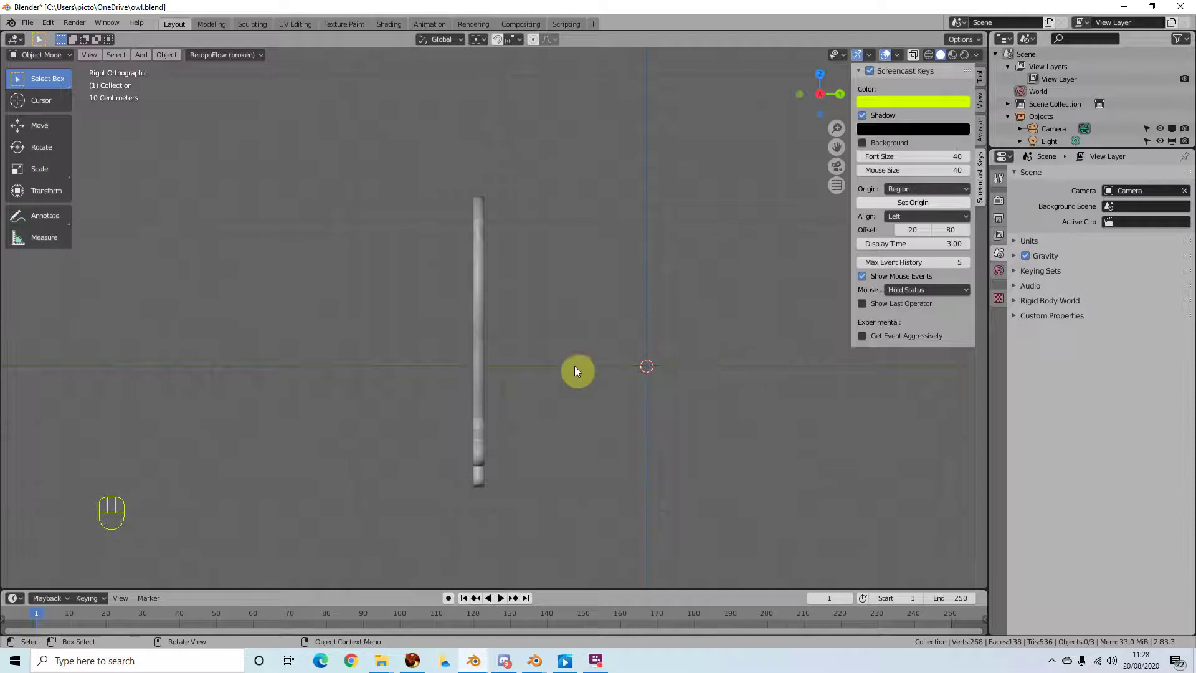
left_click(480, 339)
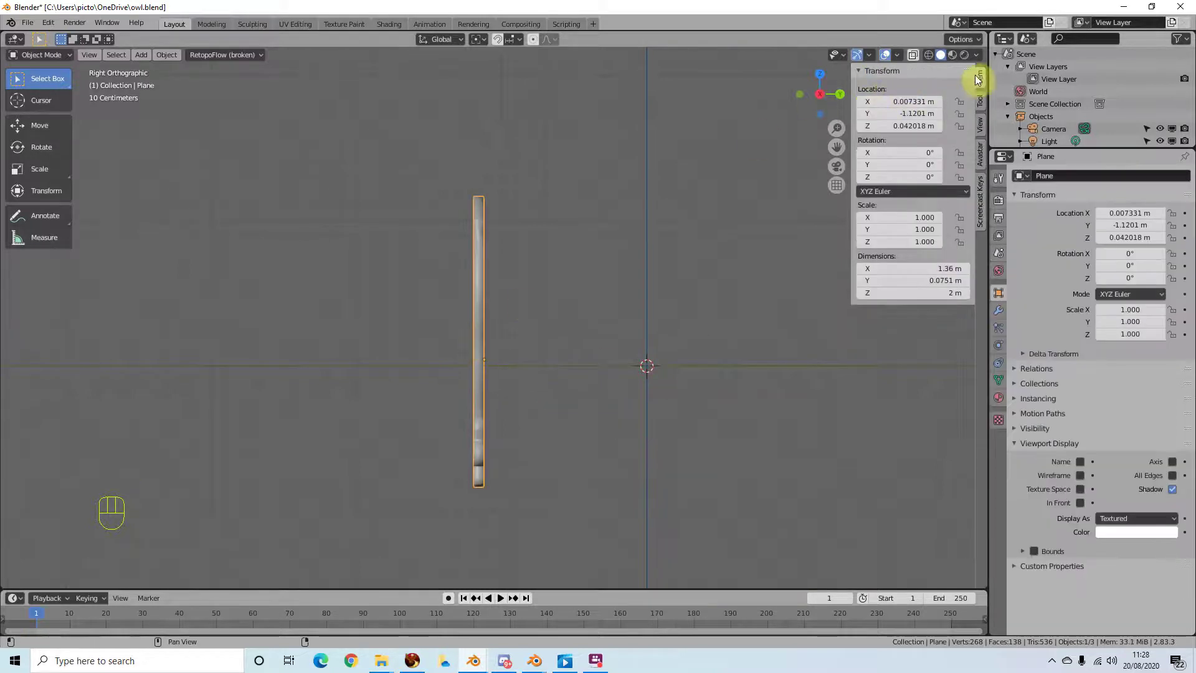
left_click(901, 101)
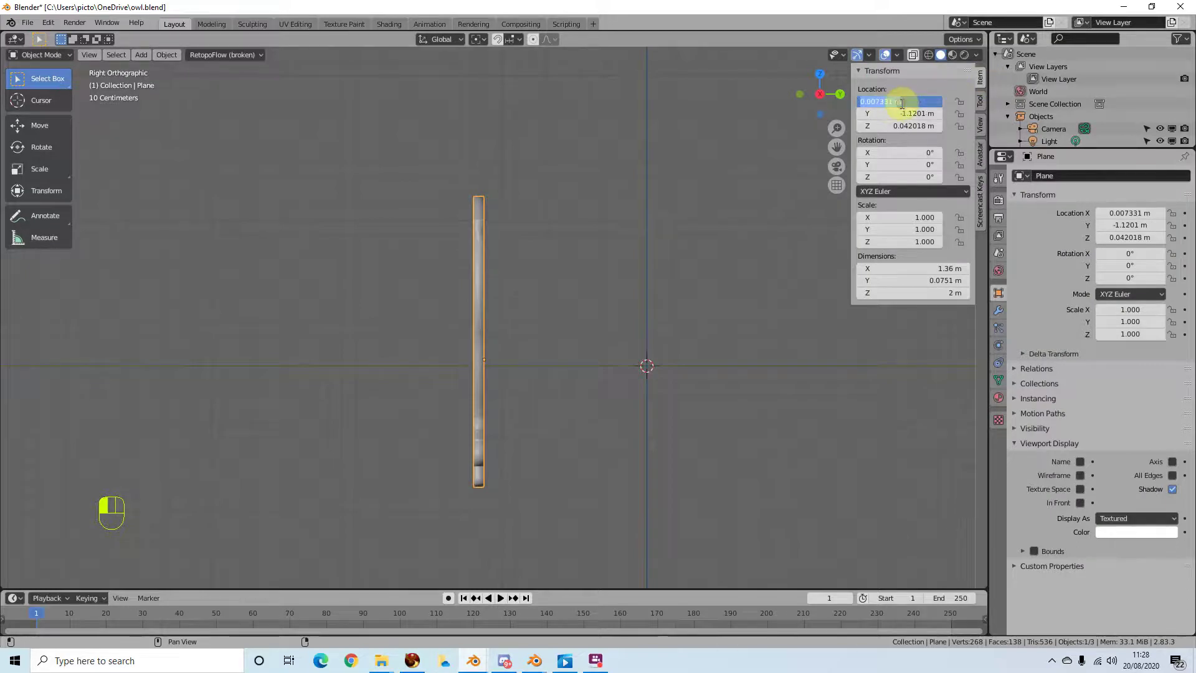
type("0")
key("Return")
left_click(911, 114)
type("0")
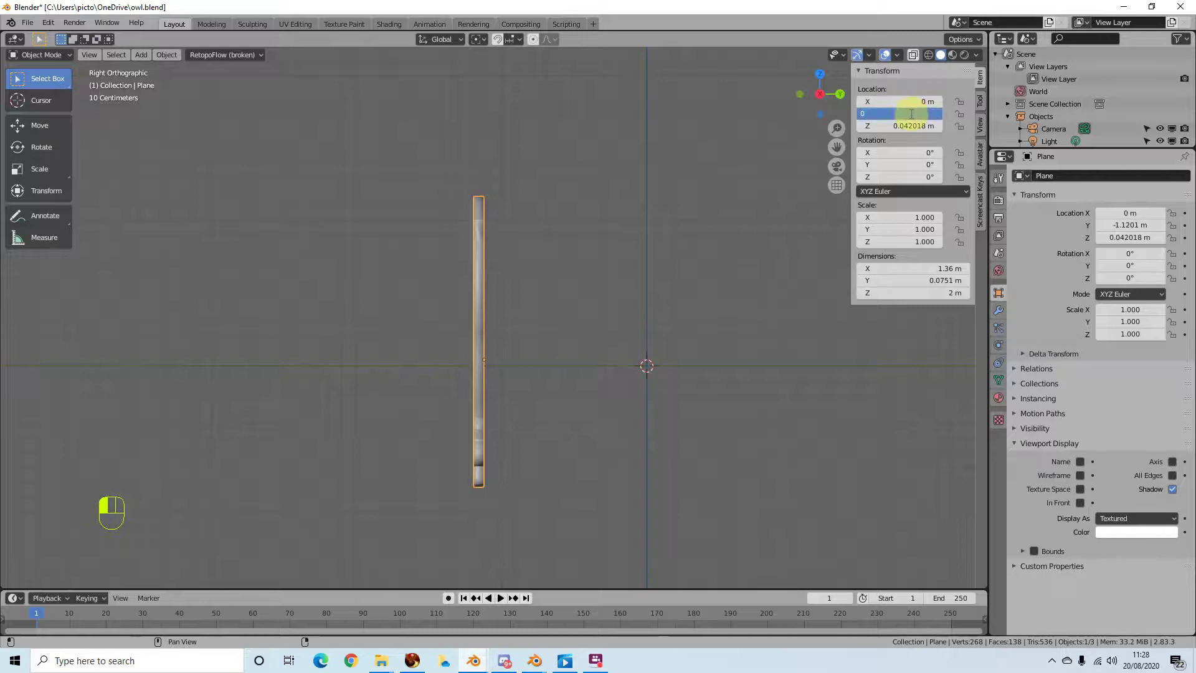
key("Return")
left_click(911, 124)
type("0")
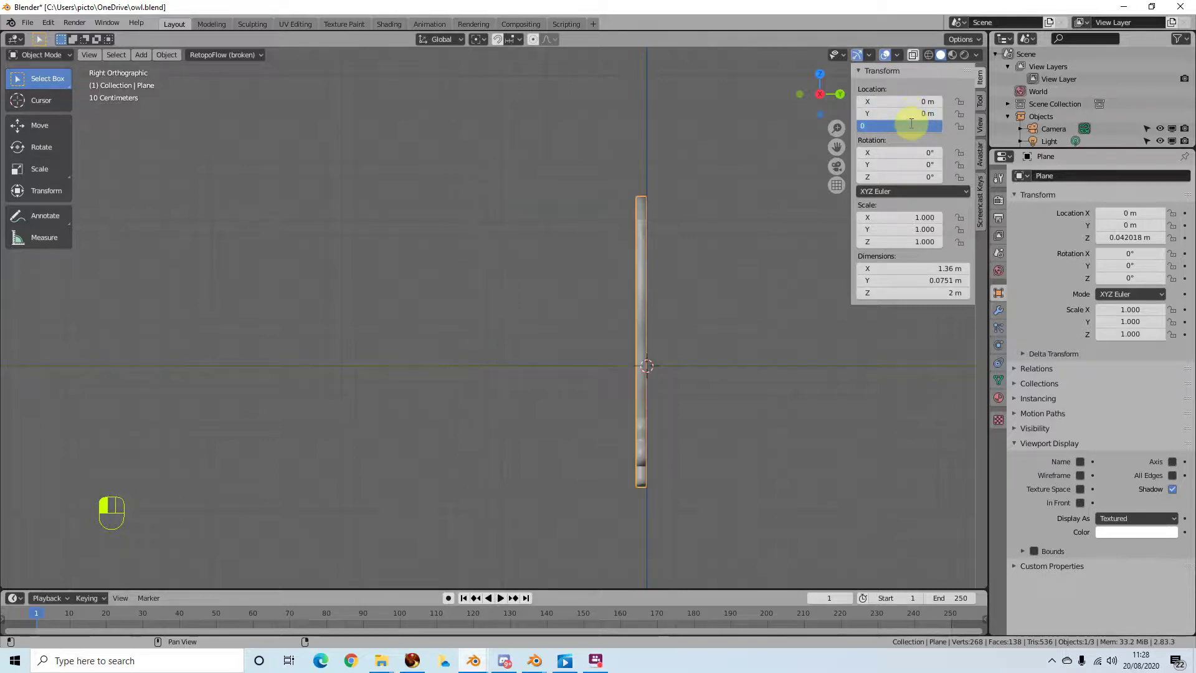
key("Return")
Add a mesh plane at the world origin, where the owl shape sits.
key("KP_1")
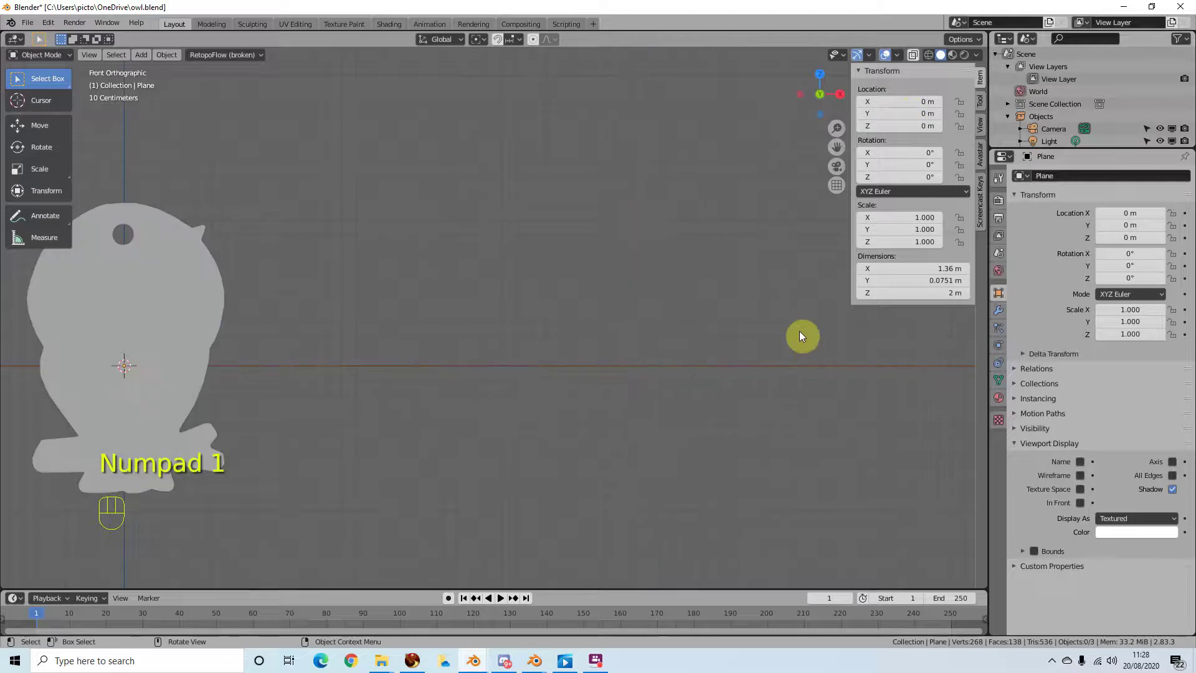
middle_click_drag(613, 352, 934, 315, "shift")
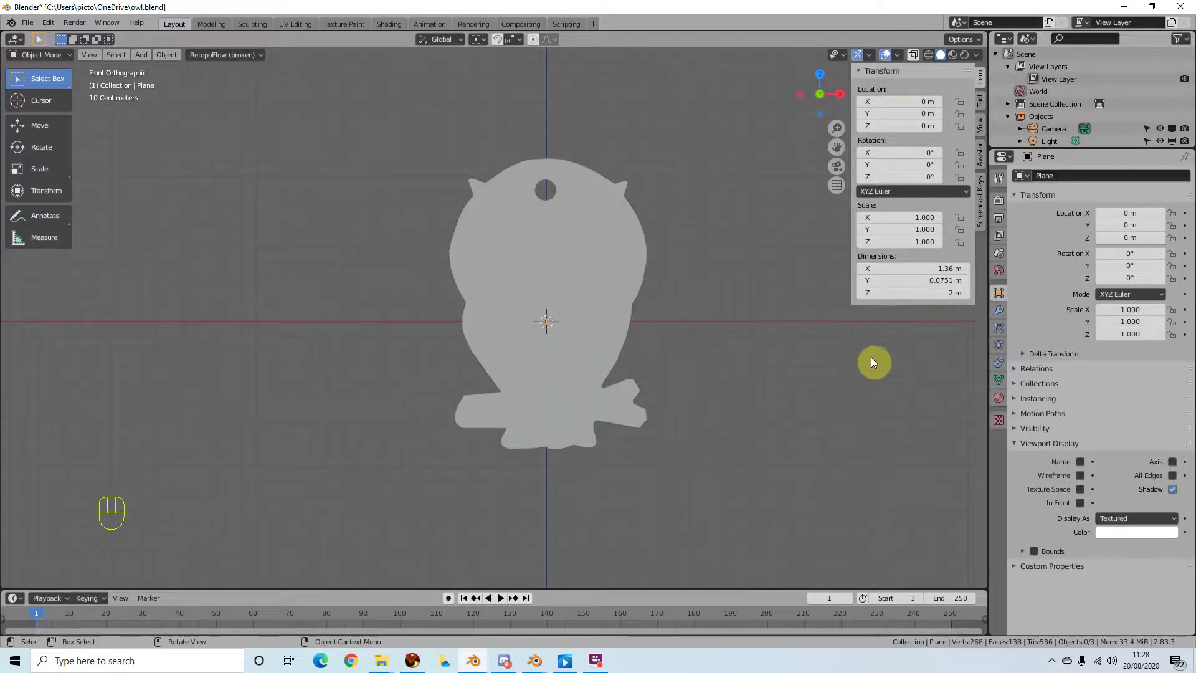
middle_click_drag(704, 390, 618, 352)
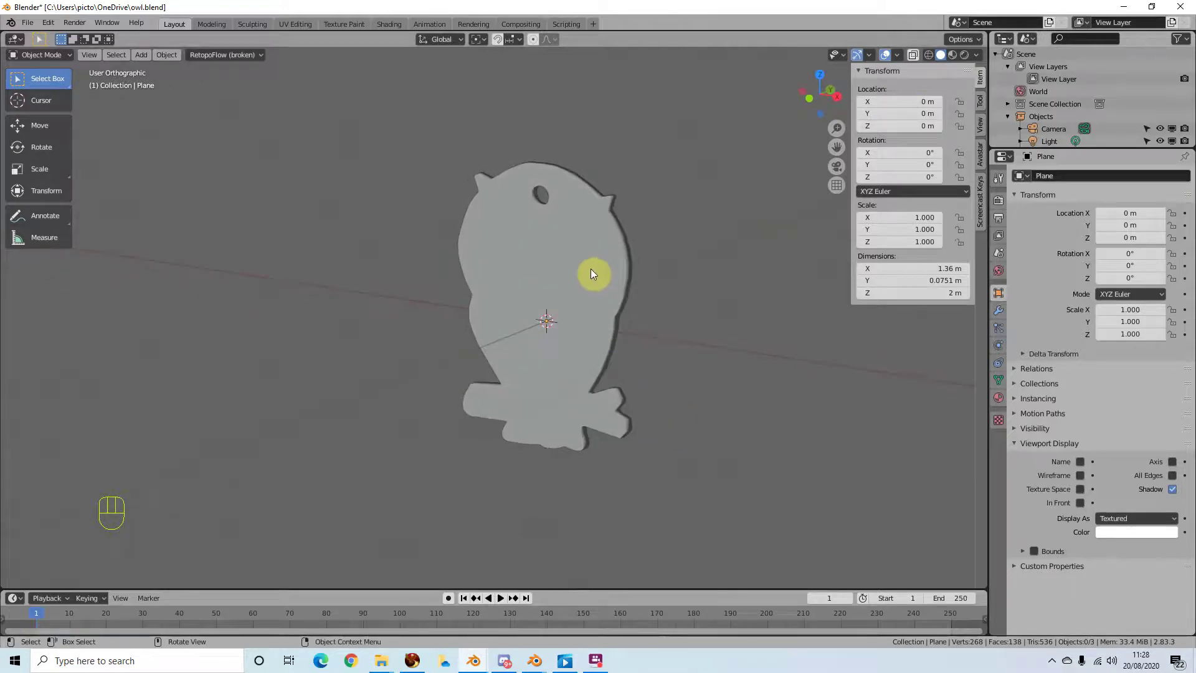
key("1")
key("KP_1")
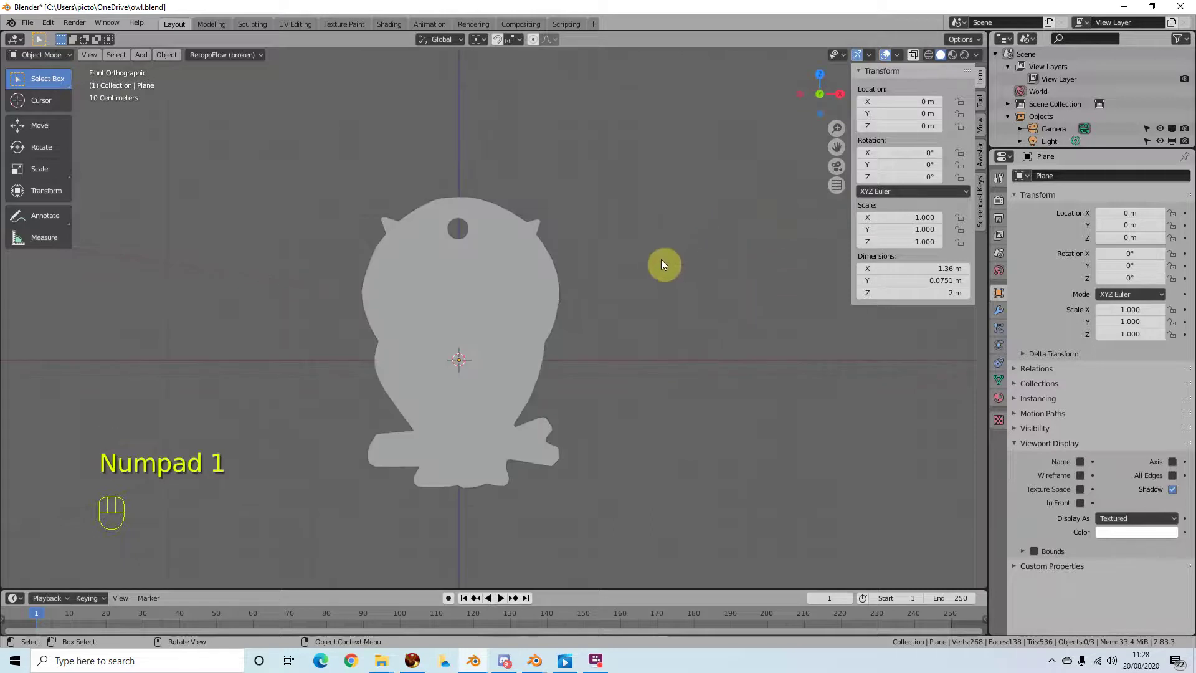
left_click(443, 273)
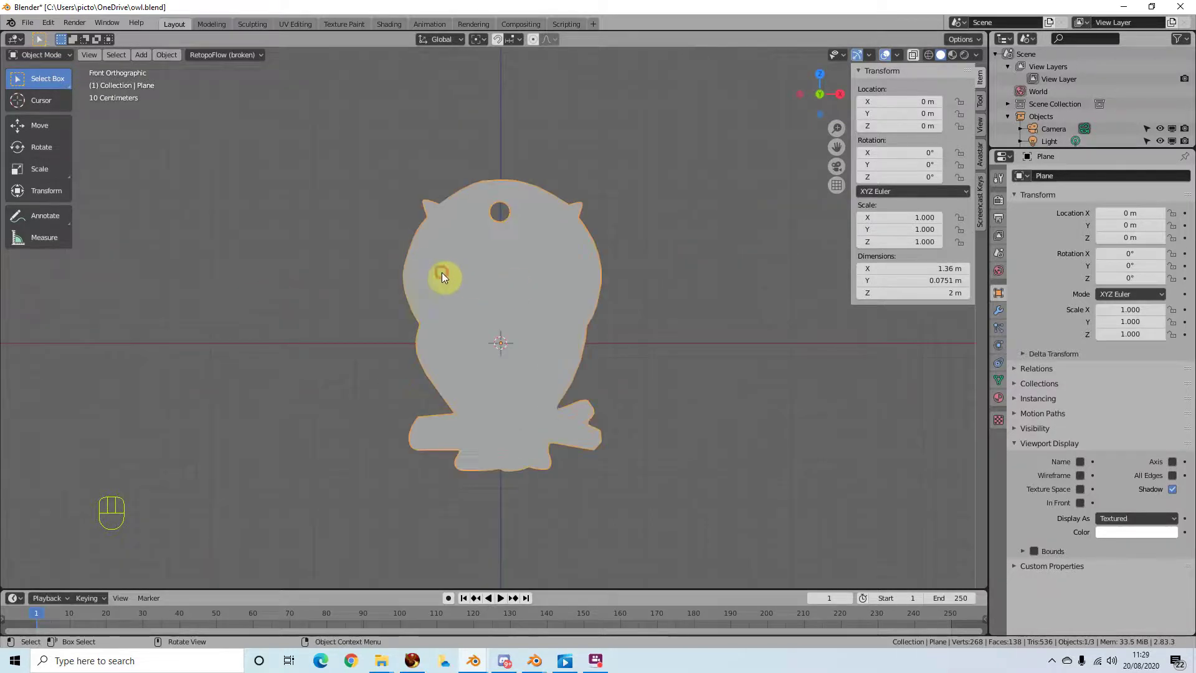
left_click(140, 54)
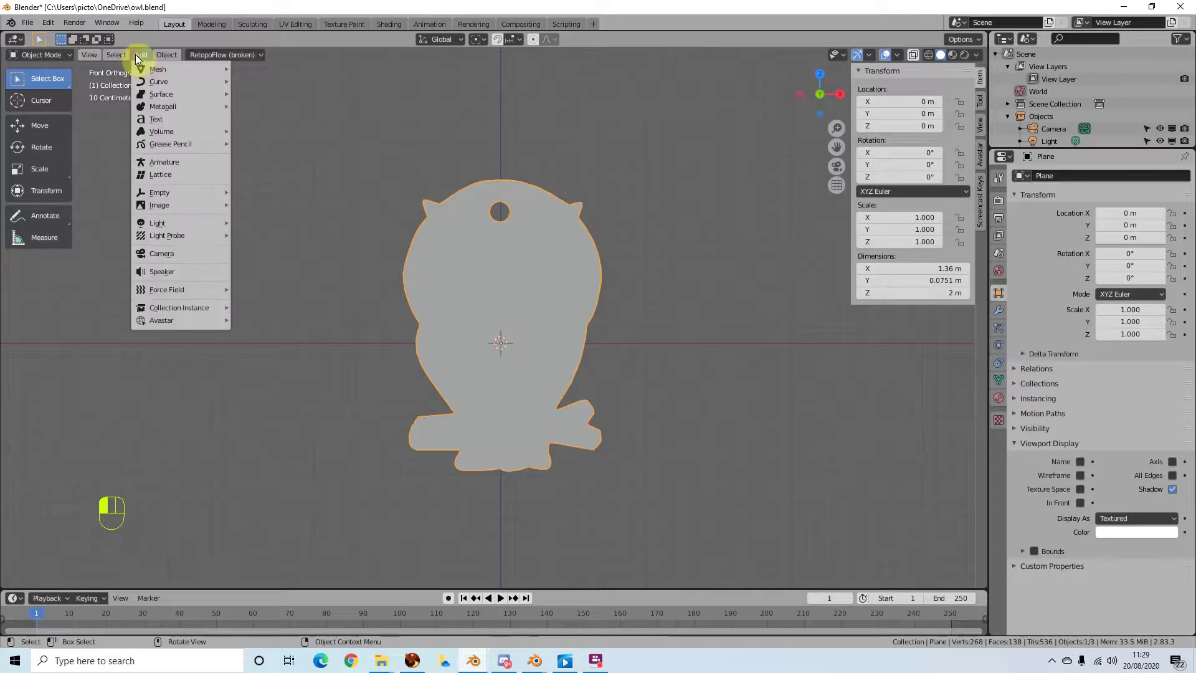
mouse_move(150, 70)
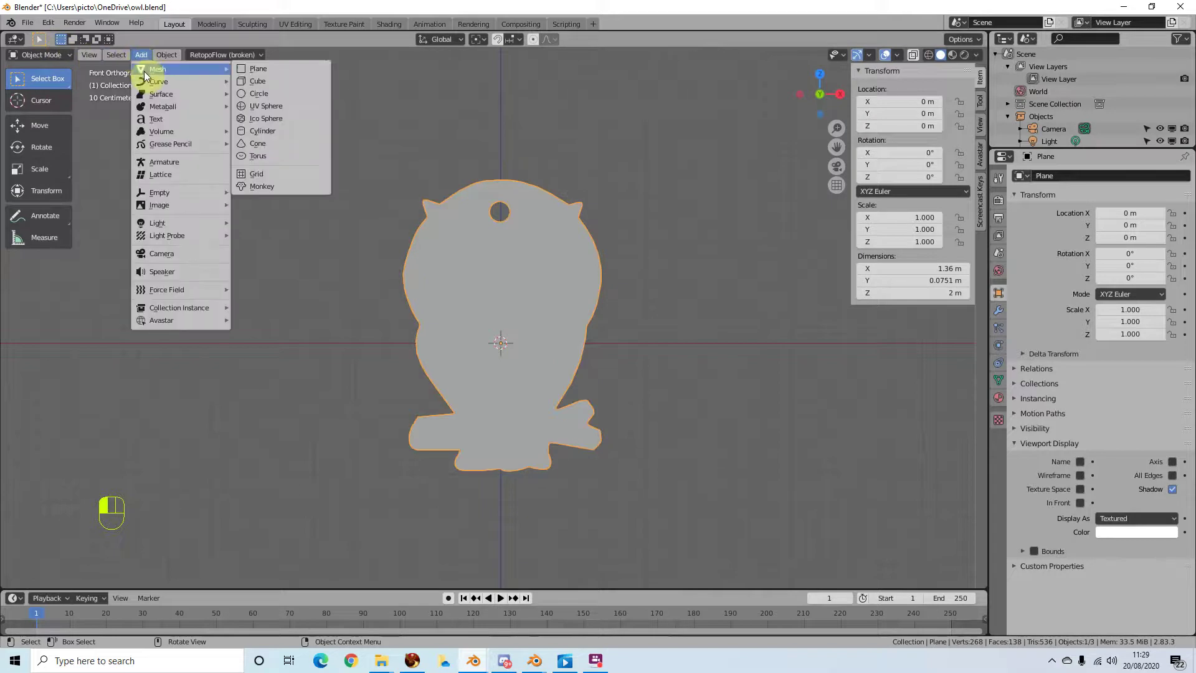
left_click(264, 70)
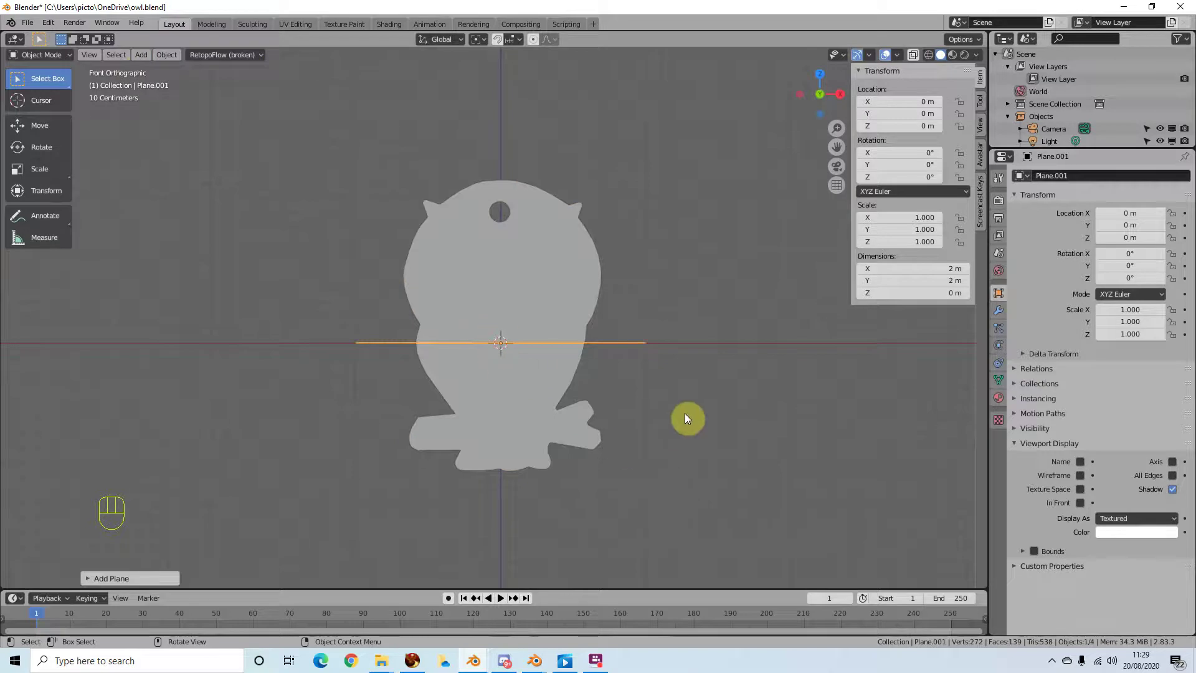
Rotate the new plane 90° about the X axis so it stands upright, parallel to the owl.
type("r")
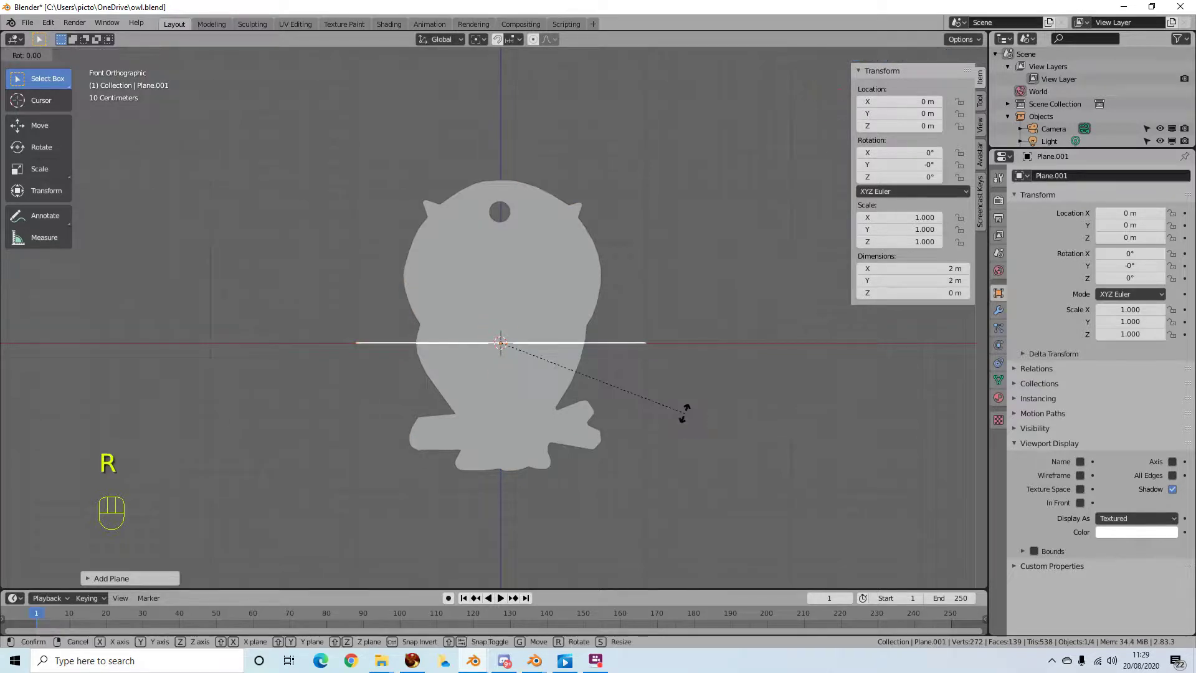
type("90")
left_click(686, 413)
Raise the plane about 0.13 m along Z and scale it to about 1.06 so it covers the whole owl outline.
key("g")
key("z")
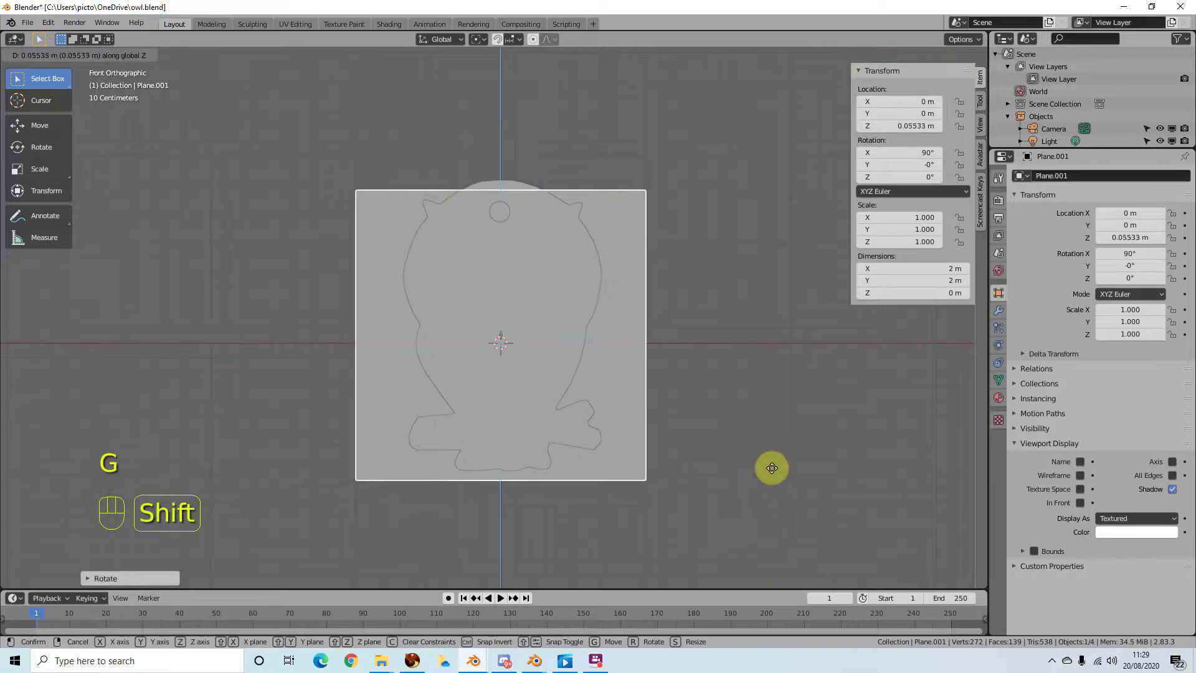
left_click(759, 380)
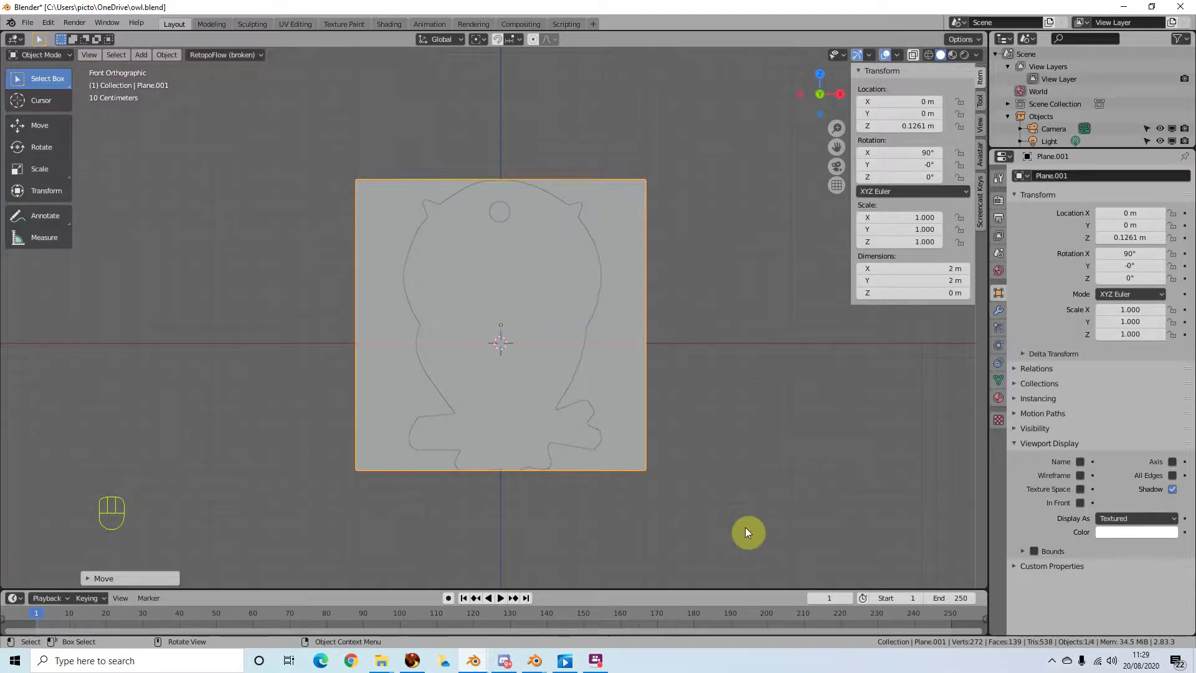
key("s")
left_click(760, 537)
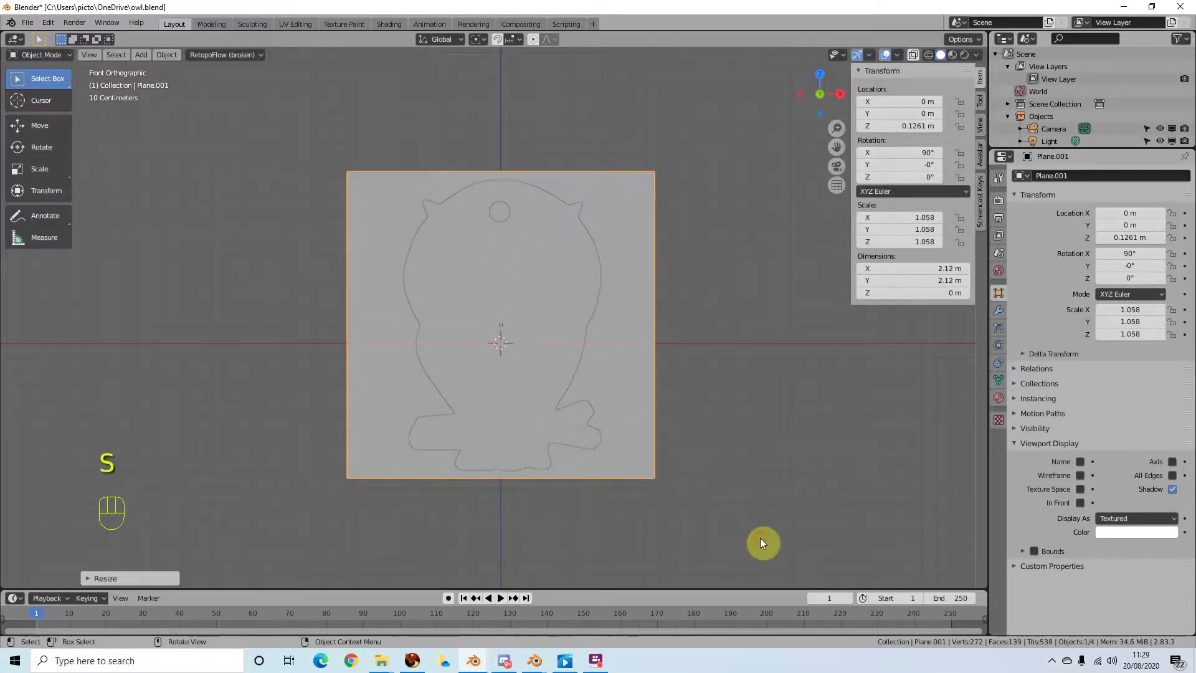
Move the plane along Y to about -0.94 m, in front of the owl.
key("KP_3")
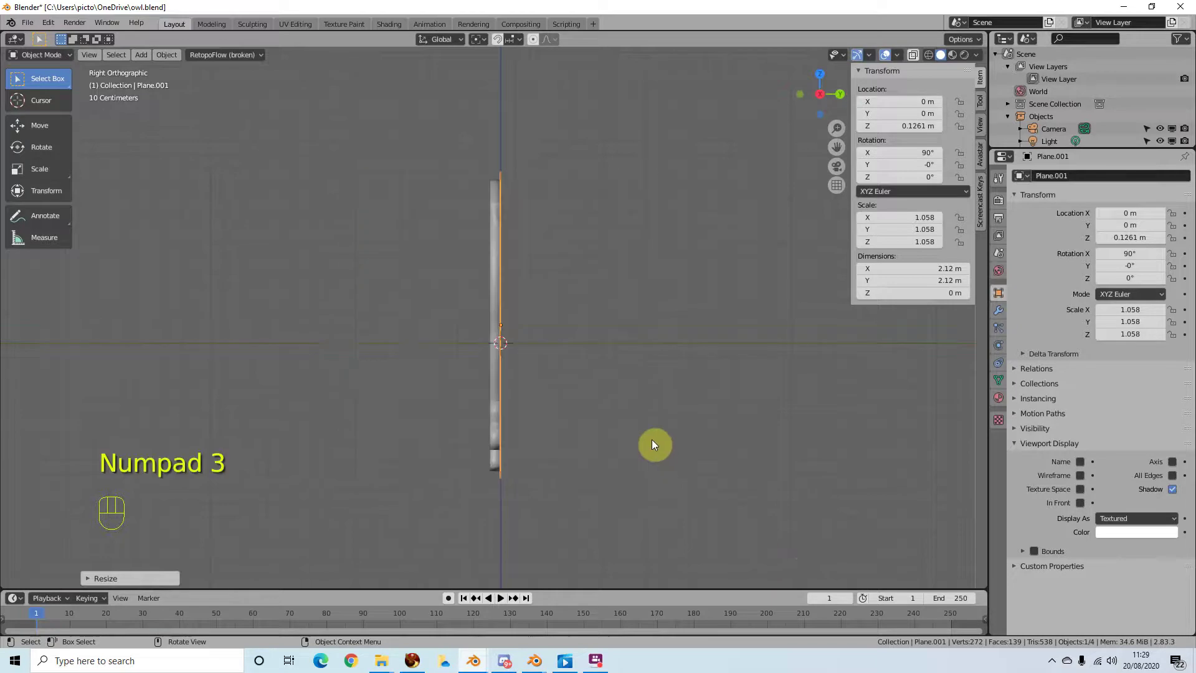
key("g")
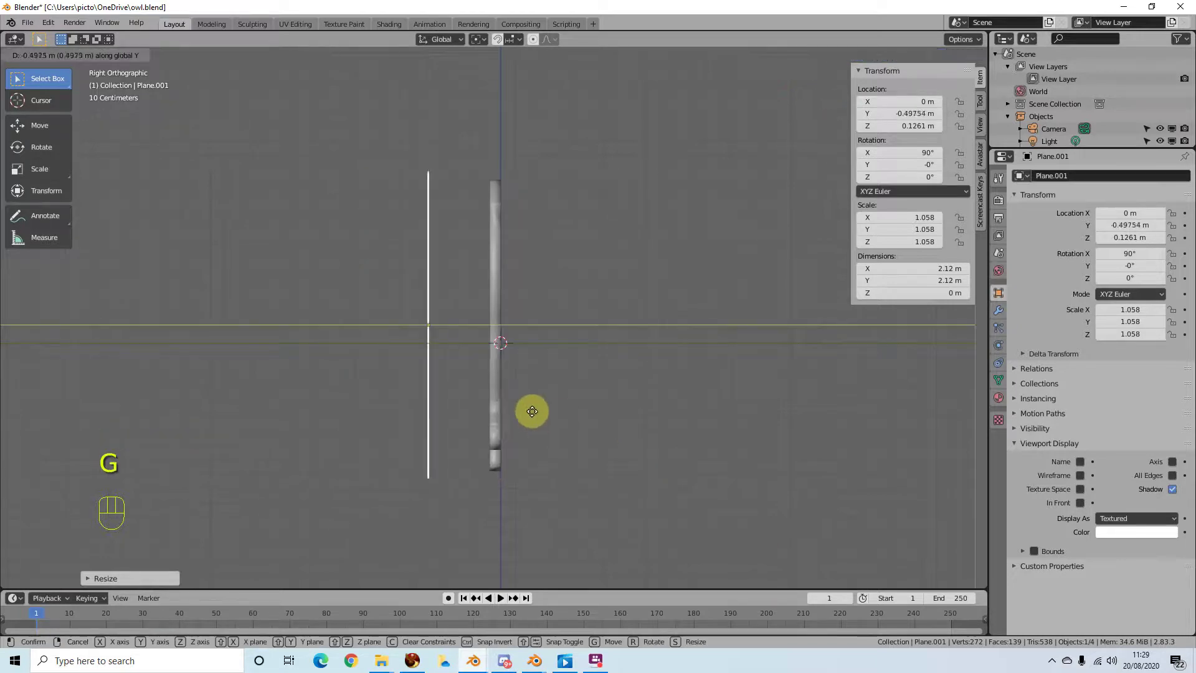
left_click(487, 406)
middle_click_drag(488, 417, 507, 436)
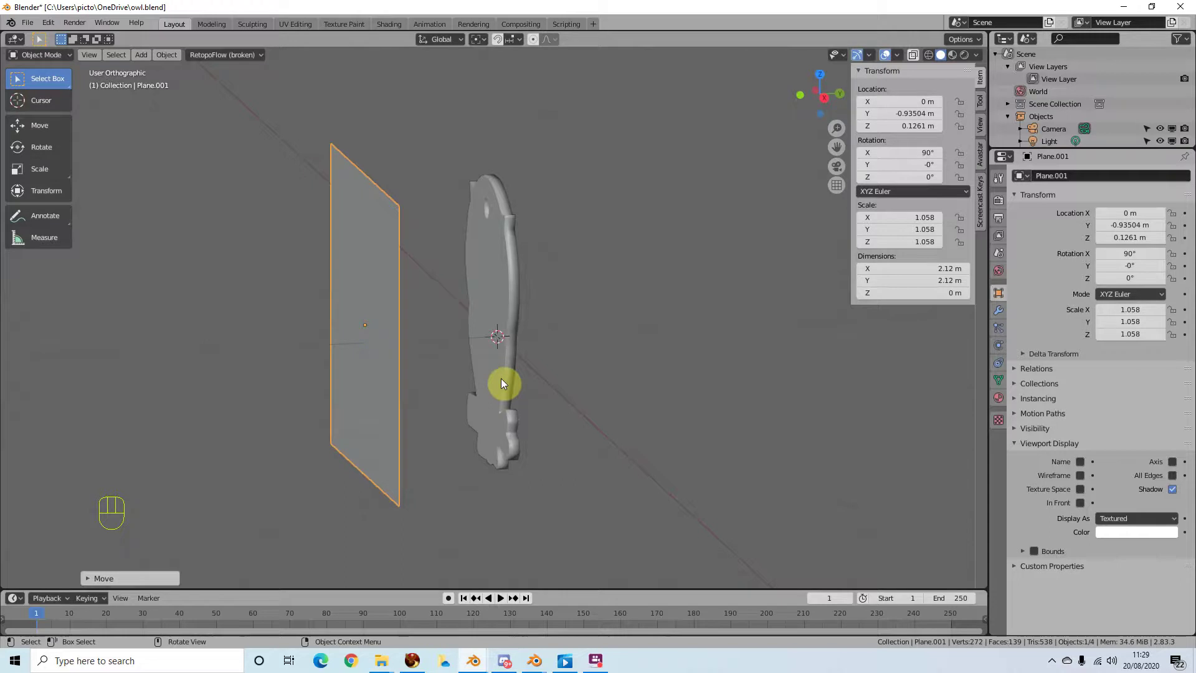
Duplicate the front plane and move the copy along Y to about 0.89 m, behind the owl.
left_click(353, 267)
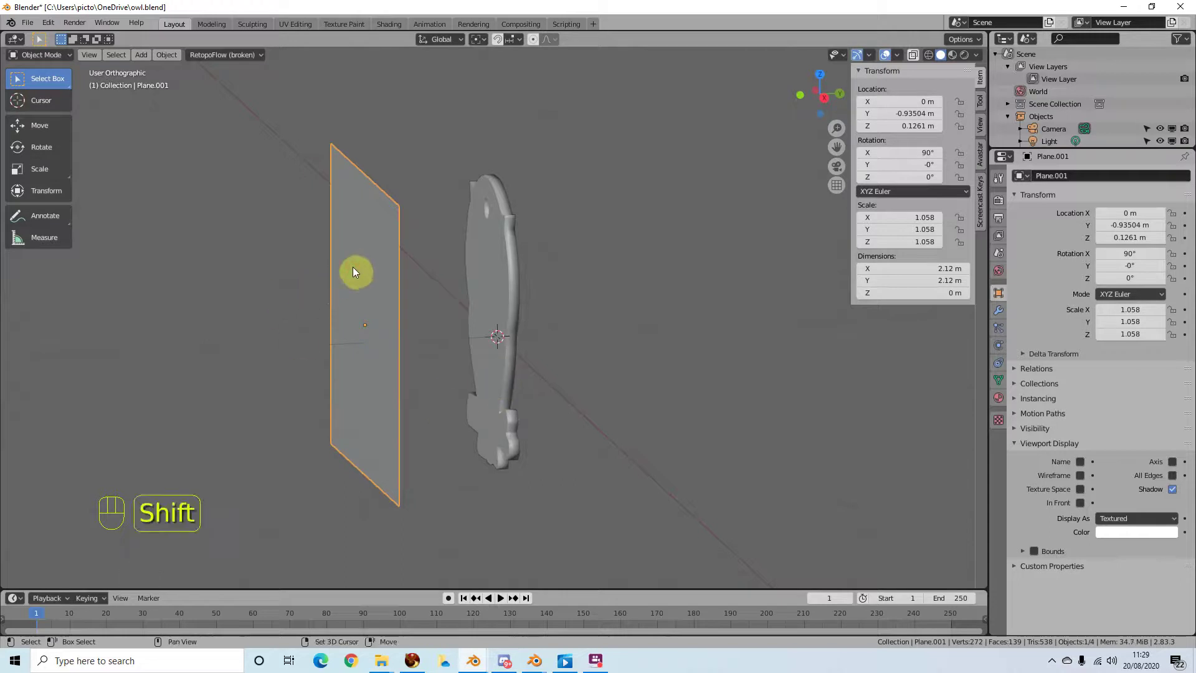
key("shift+d")
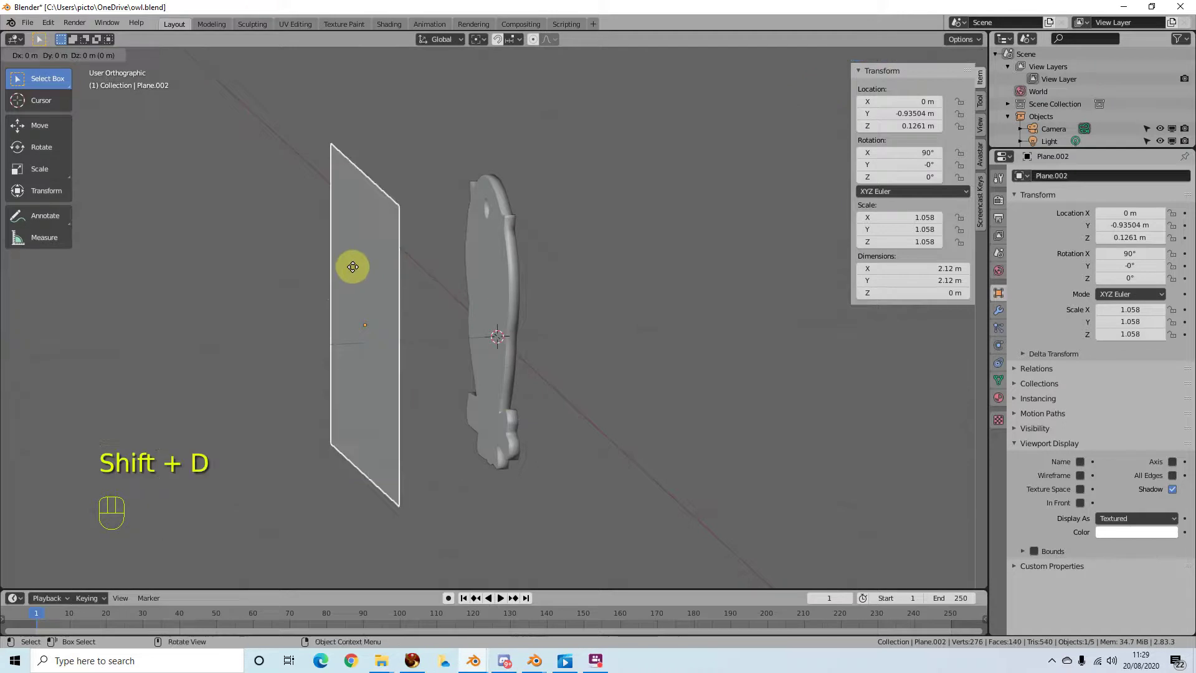
left_click(353, 267)
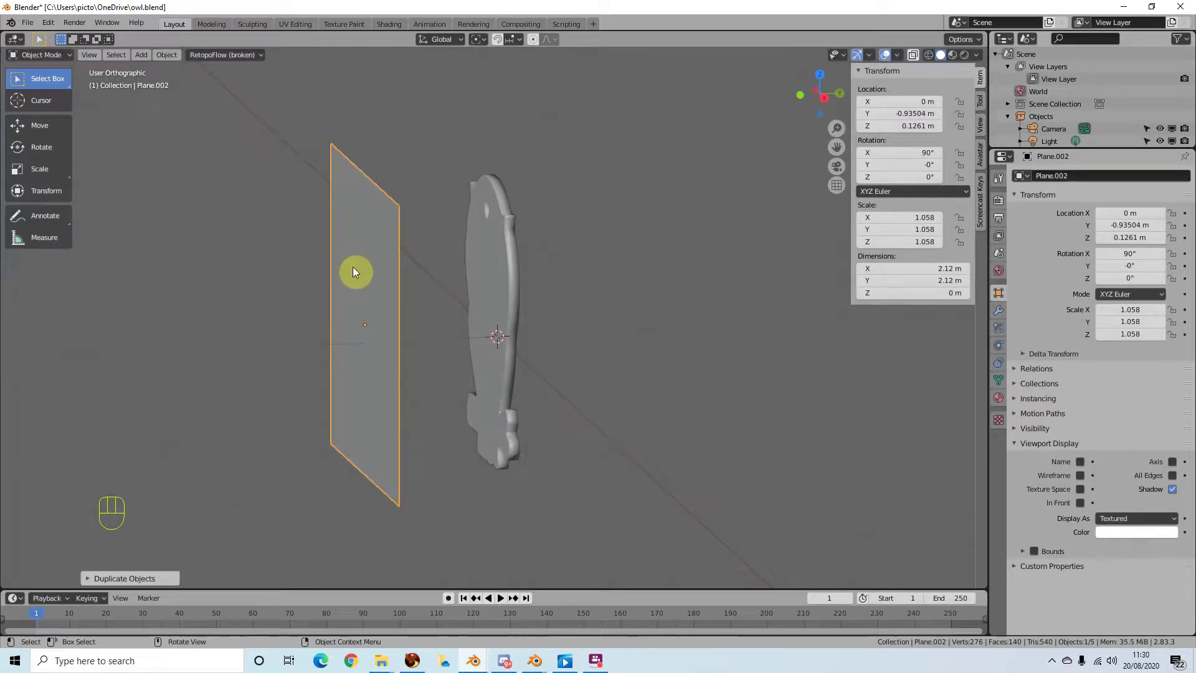
key("g")
key("y")
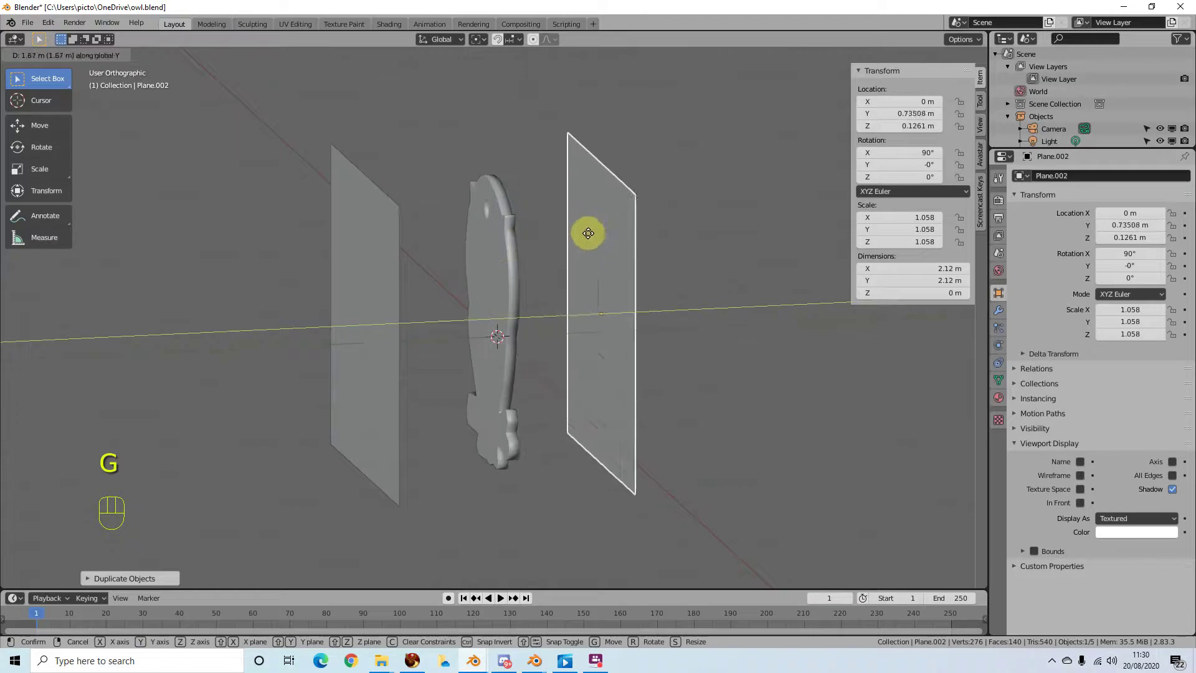
left_click(609, 230)
middle_click_drag(610, 230, 430, 347)
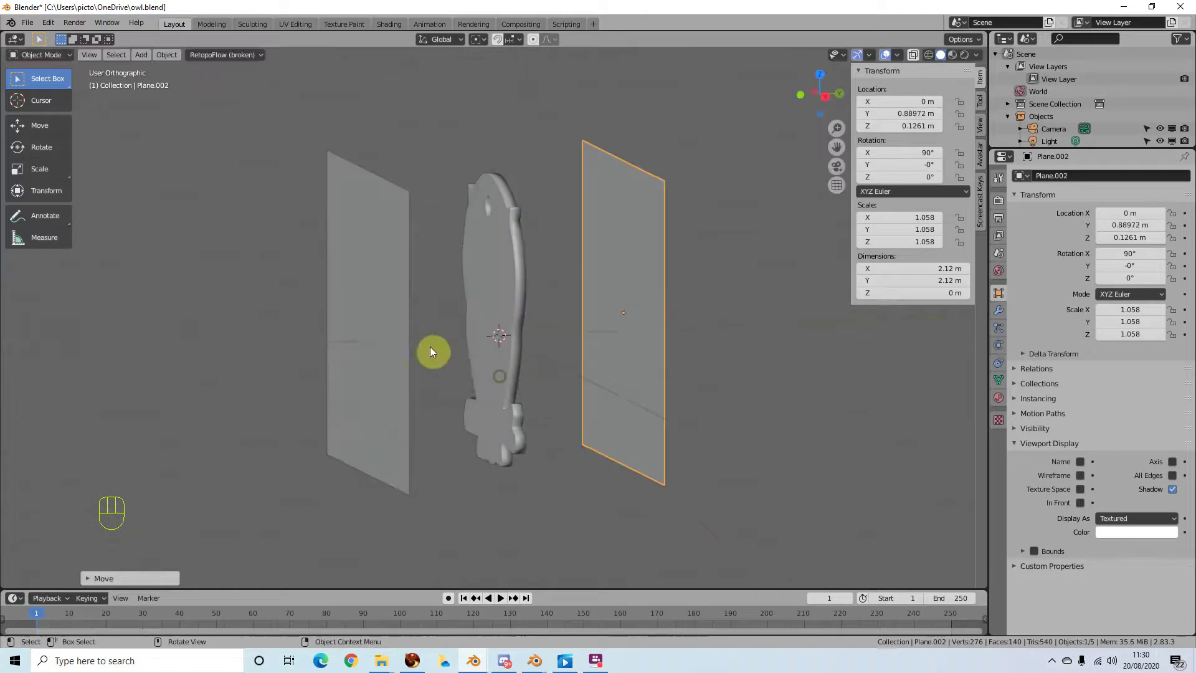
Join the front and back planes with the owl into one object, keeping the owl as the active object.
left_click(383, 248)
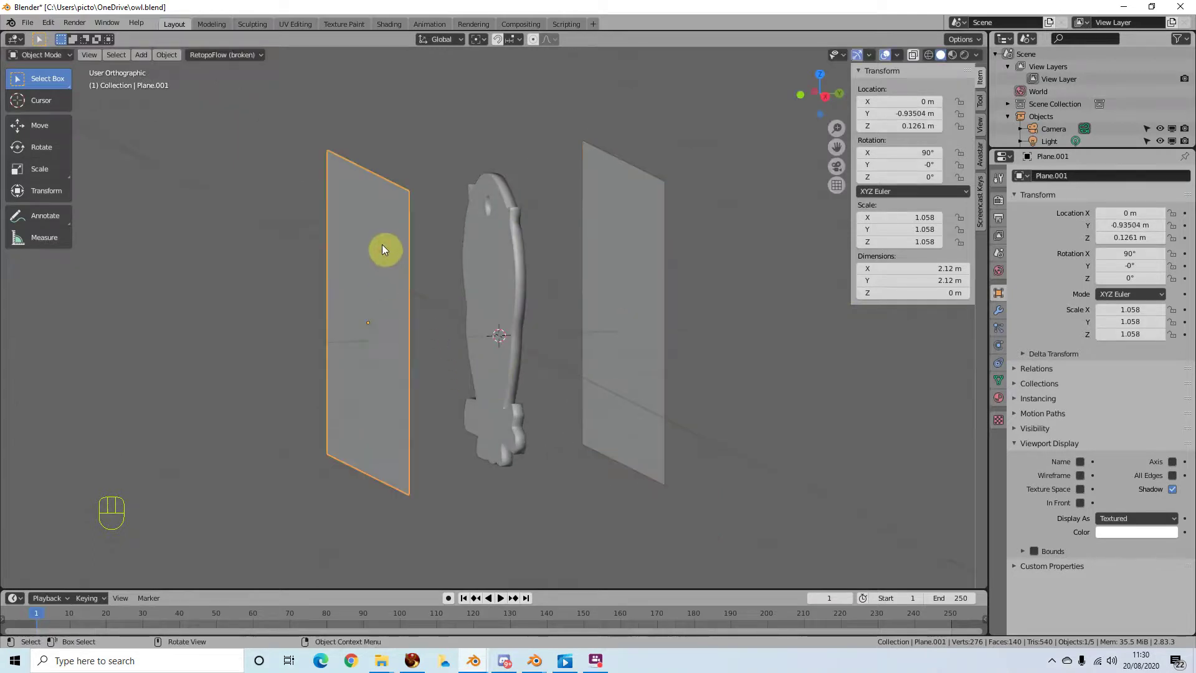
key("shift")
left_click(636, 233, "shift")
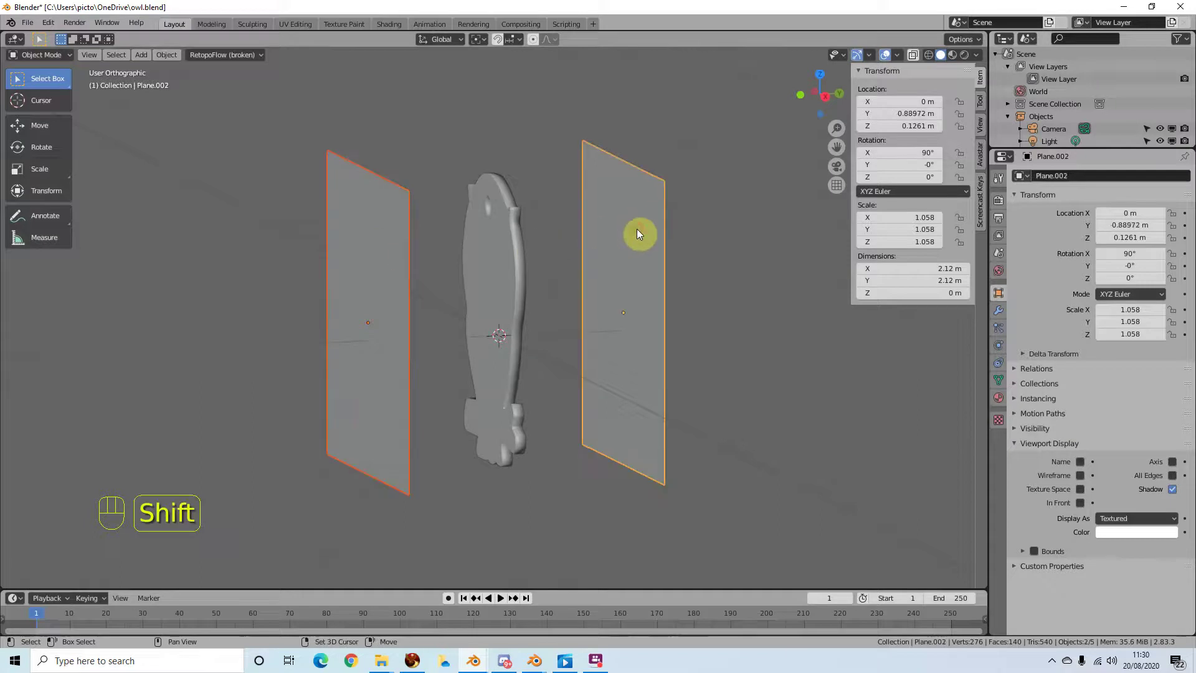
left_click(494, 257, "shift")
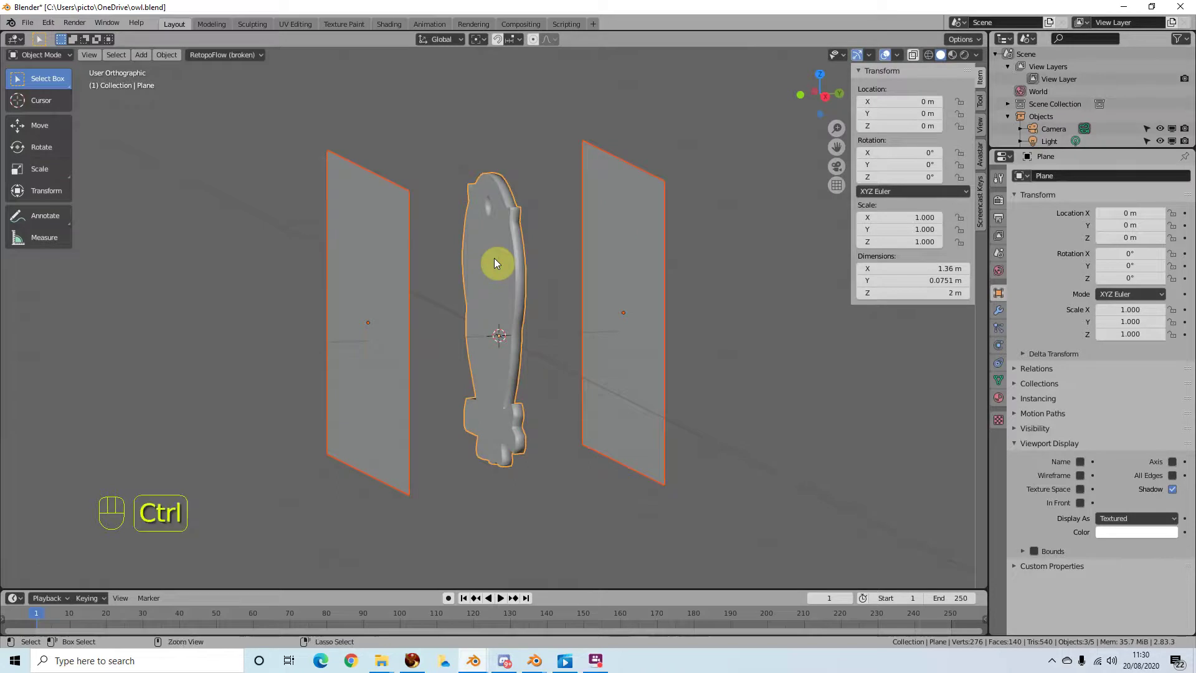
key("ctrl+j")
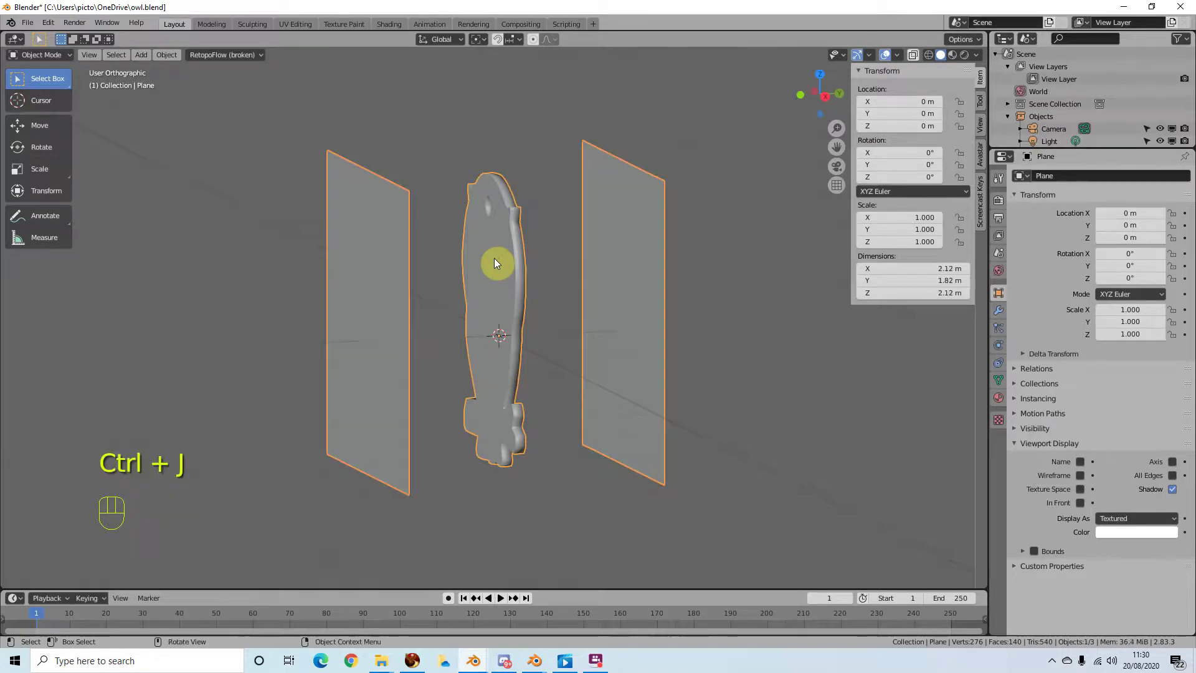
In Edit Mode with face selection, select the plane face in front of the owl and scale it to 0.
middle_click_drag(481, 364, 461, 387)
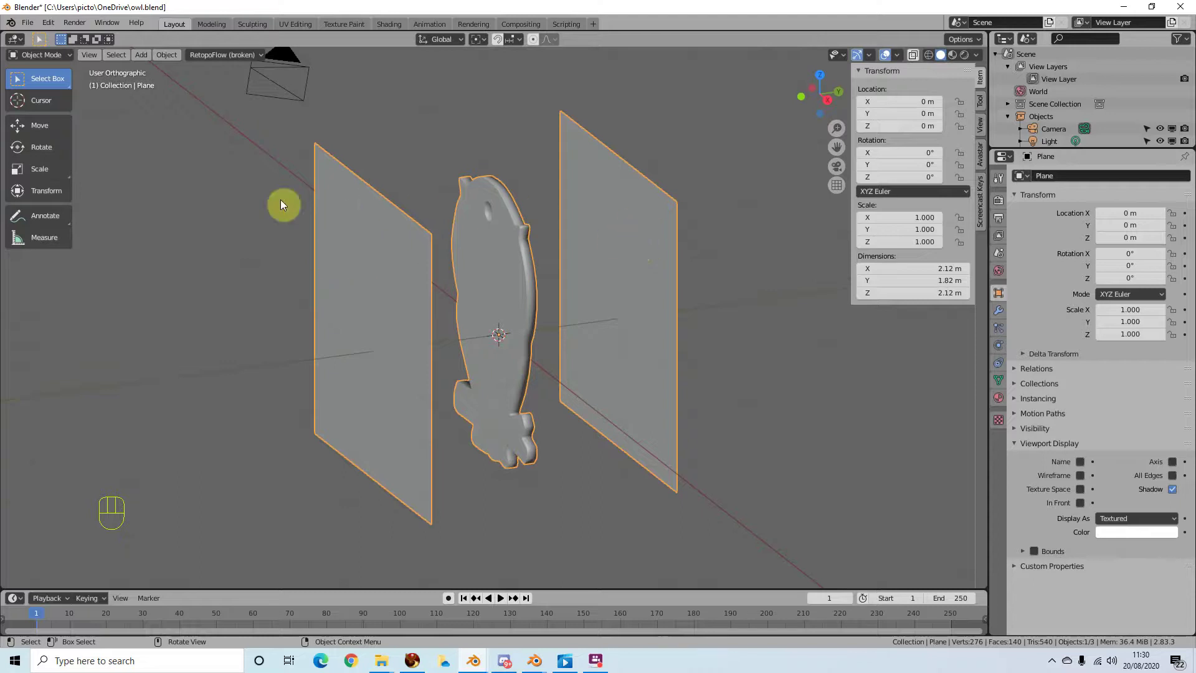
left_click(61, 57)
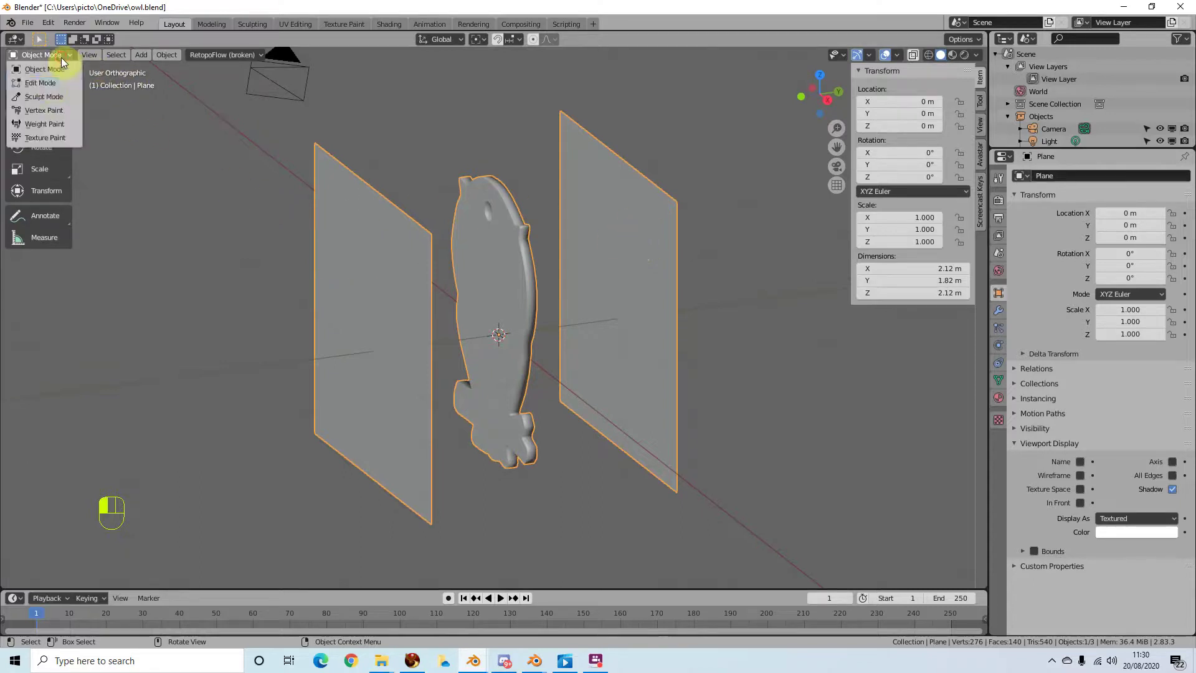
left_click(48, 85)
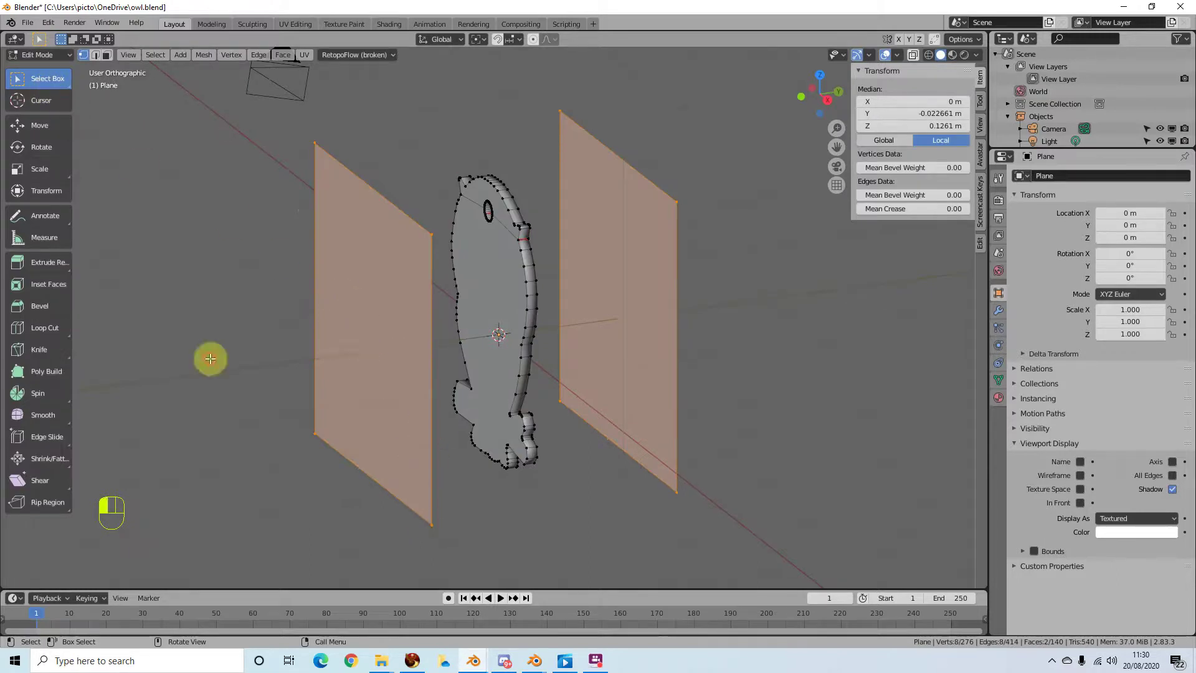
left_click(210, 359)
left_click(428, 234)
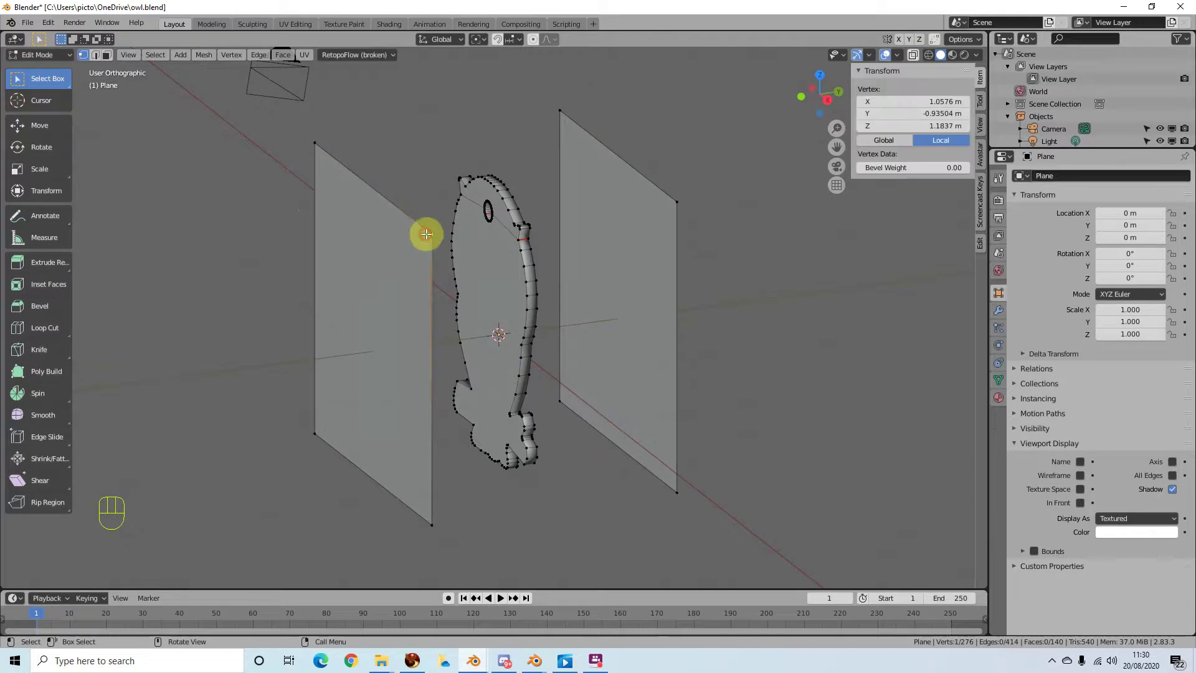
left_click(316, 144, "shift")
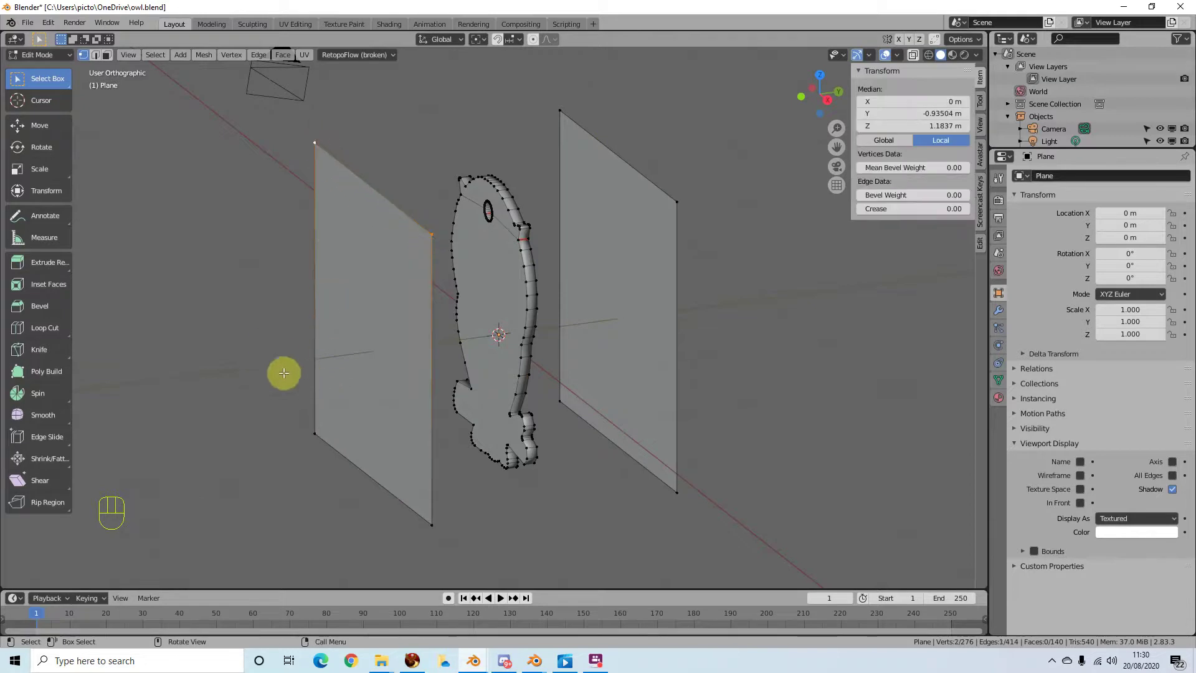
left_click(107, 56)
left_click(377, 335)
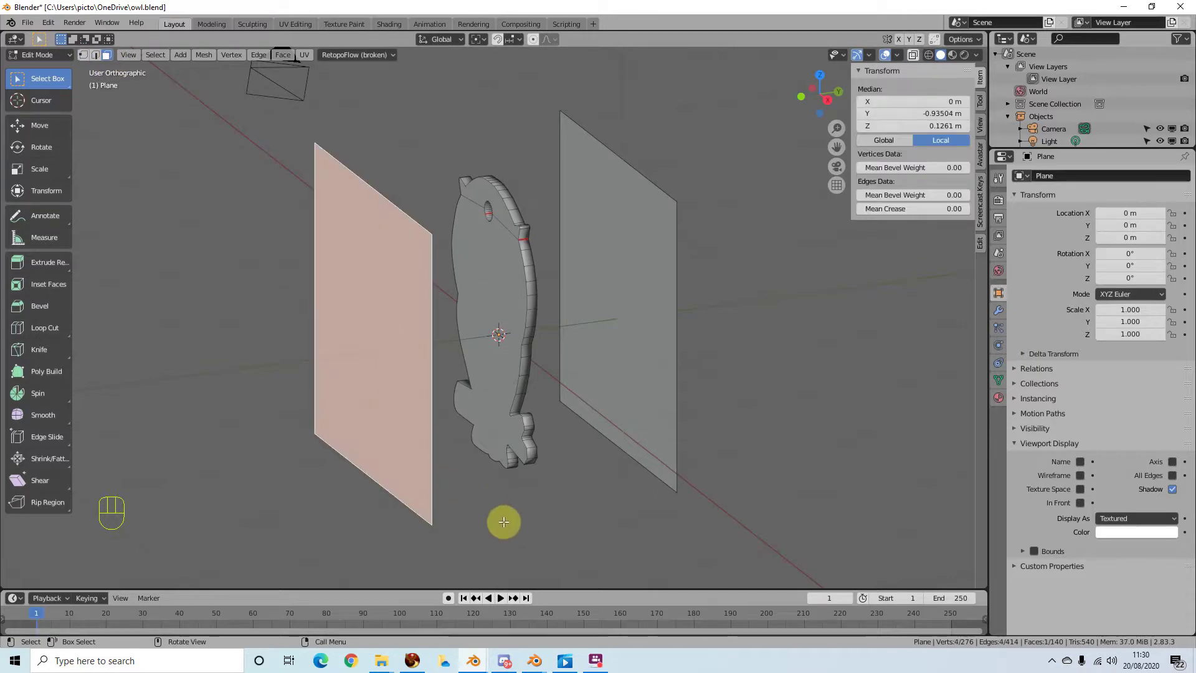
key("s")
key("0")
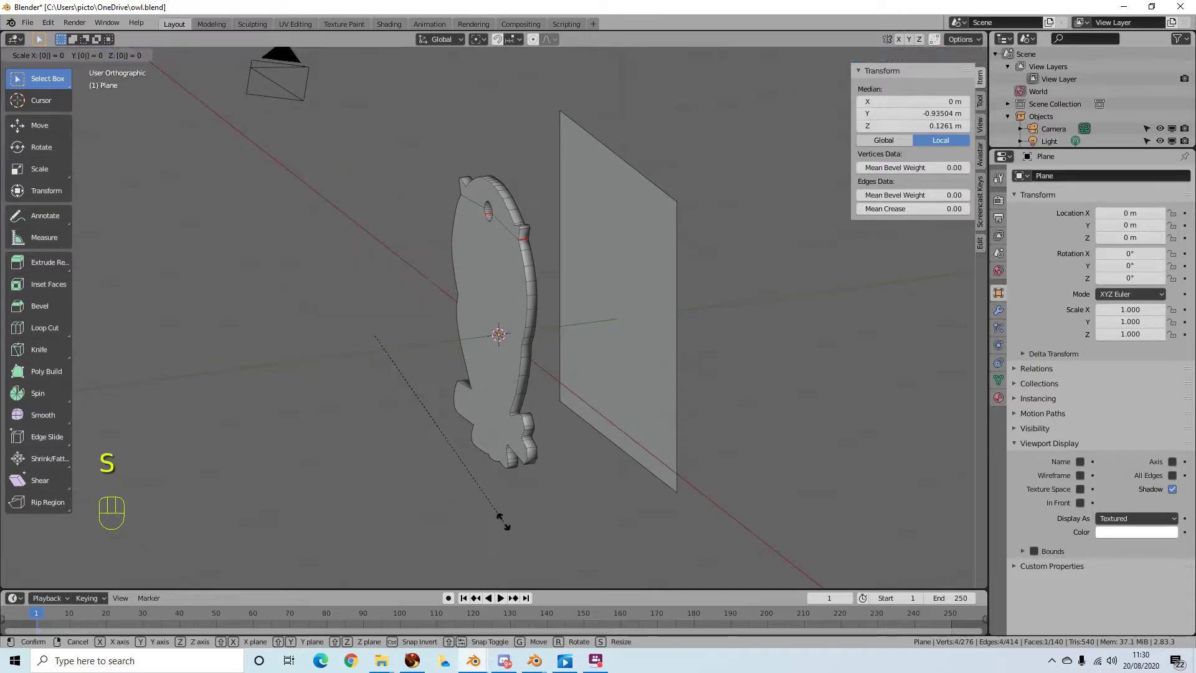
left_click(503, 522)
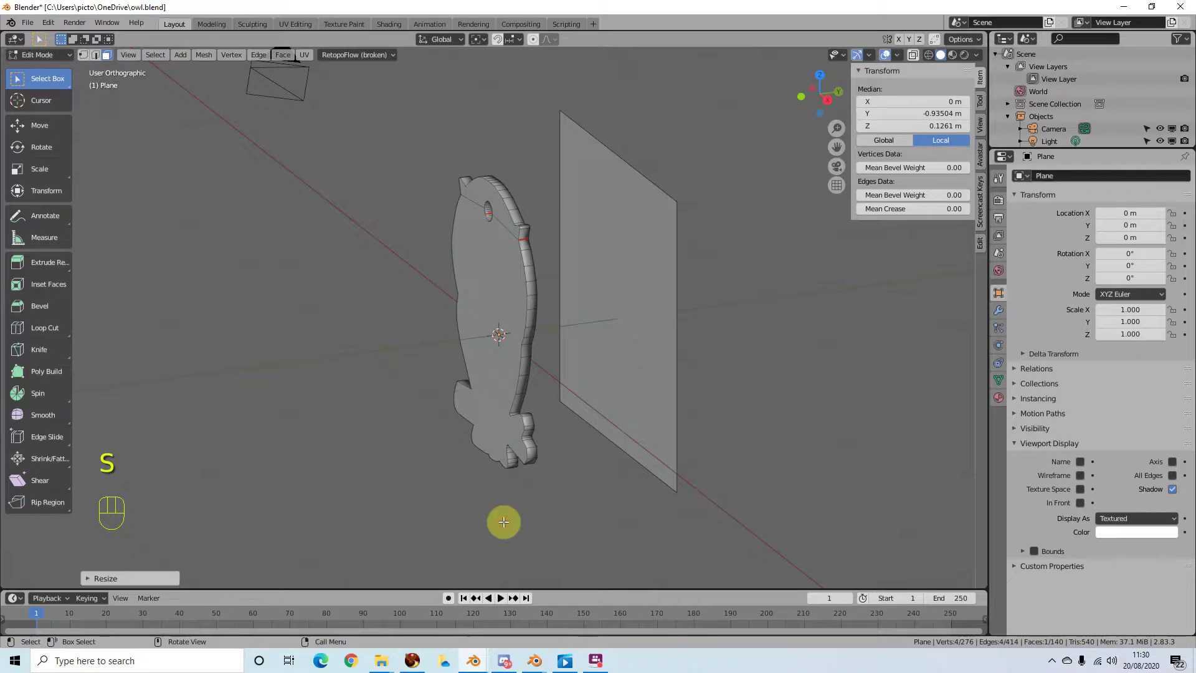
Select the plane face behind the owl and scale it to 0.
left_click(621, 274)
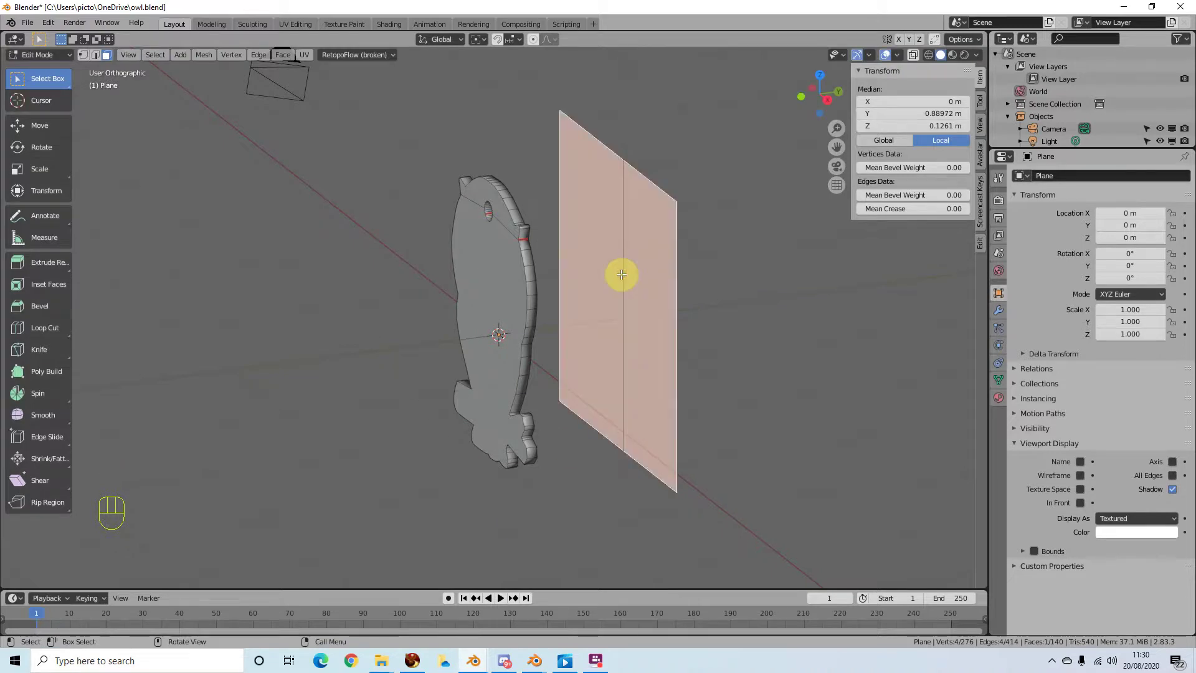
key("s")
key("0")
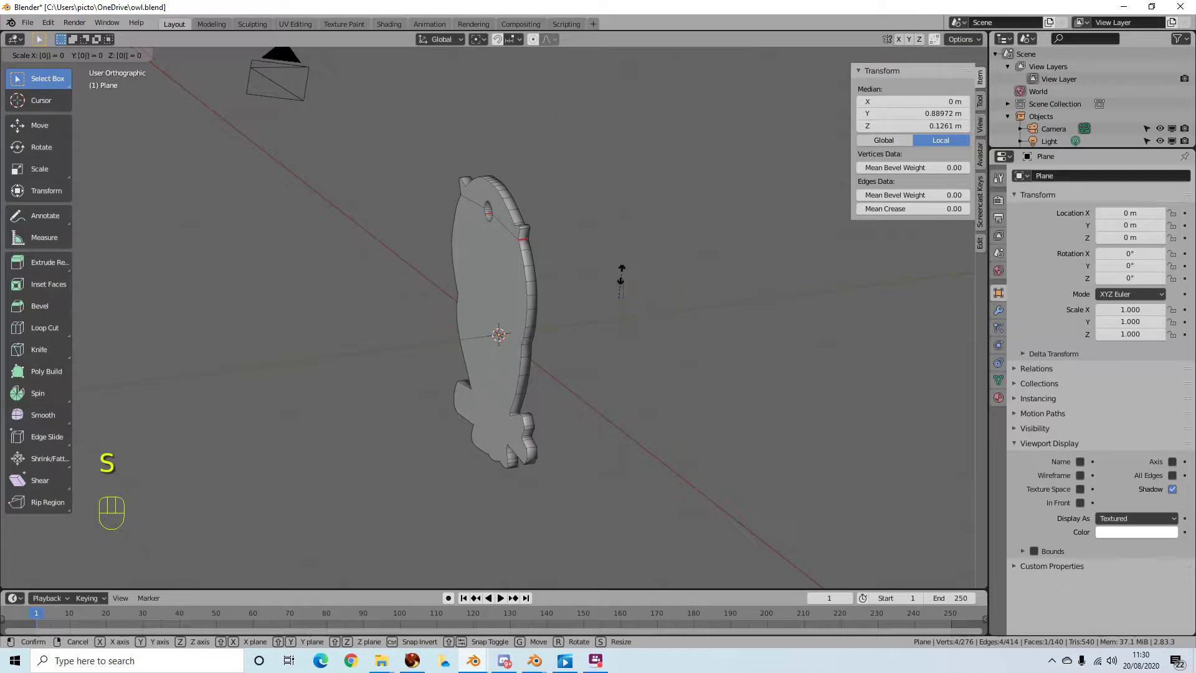
key("Return")
Enable the Bounds display for the joined owl object and return to Object Mode.
middle_click_drag(604, 454, 652, 438)
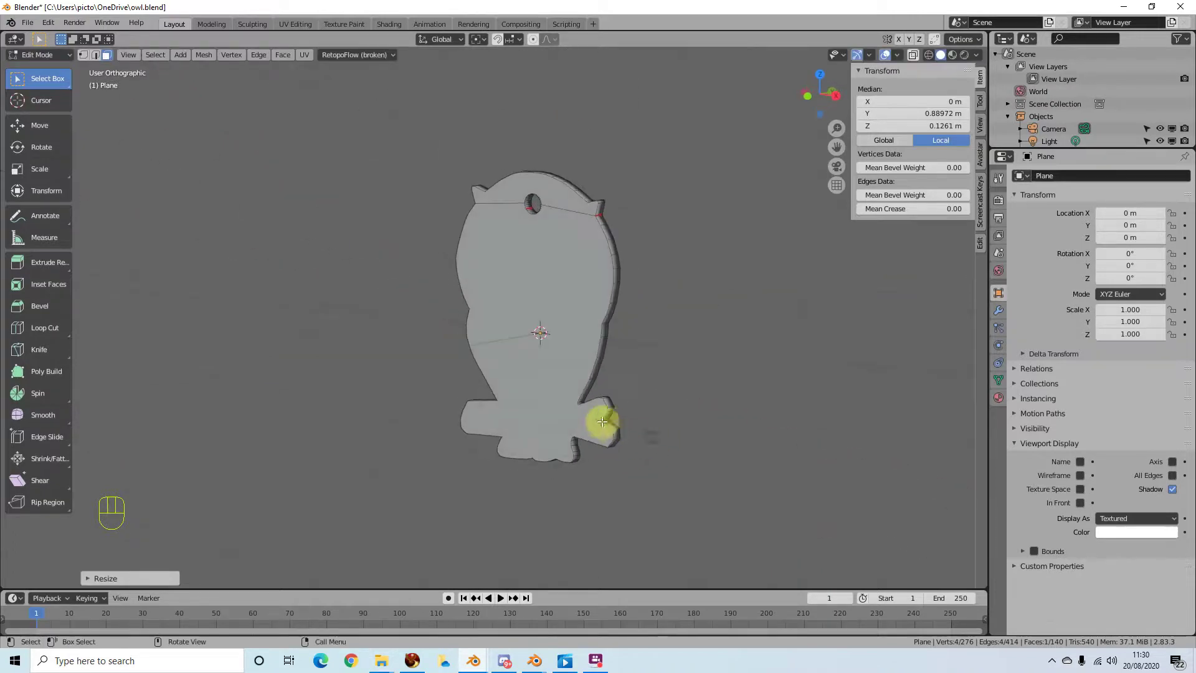
left_click(1034, 551)
middle_click_drag(813, 518, 793, 504)
mouse_move(818, 542)
middle_mouse_down()
mouse_move(793, 582)
mouse_move(774, 544)
mouse_move(814, 523)
middle_mouse_up()
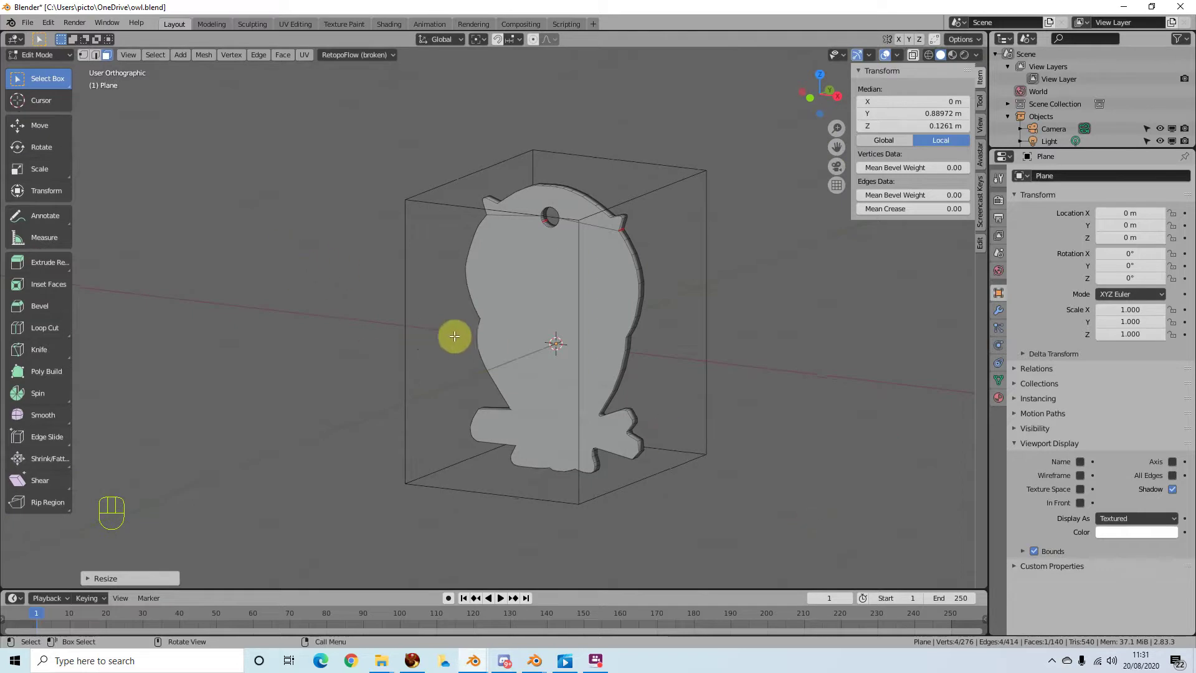
key("Tab")
Export the owl object as the Collada file owl.dae.
left_click(28, 23)
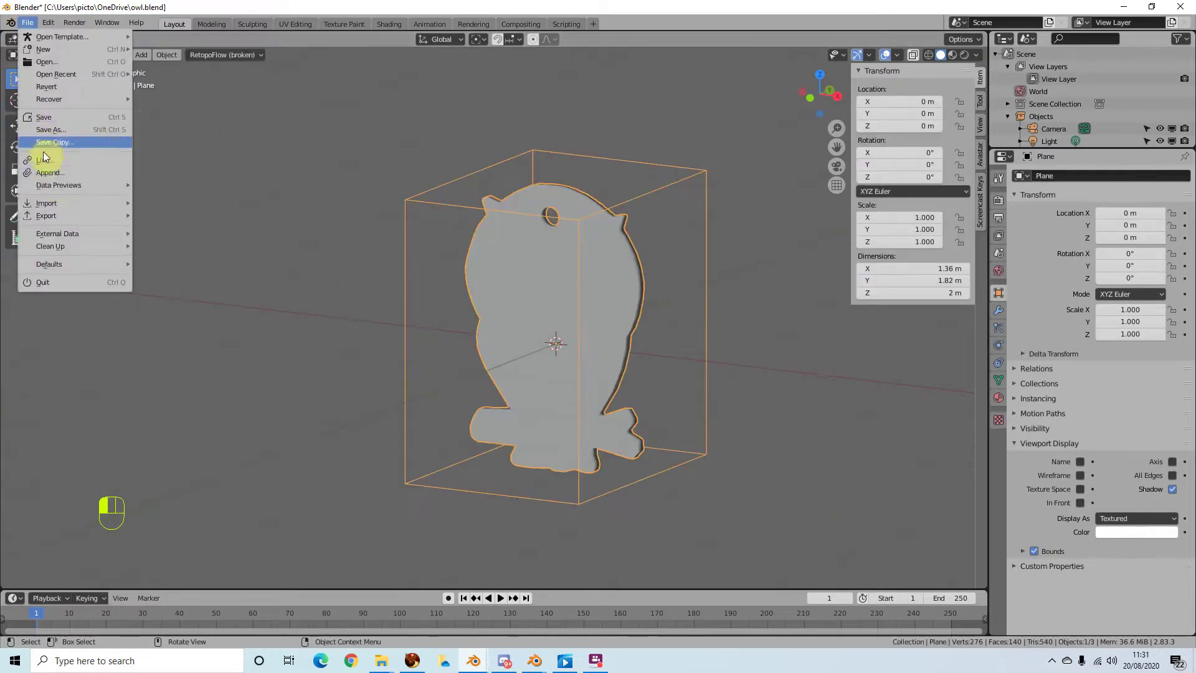
mouse_move(60, 206)
left_click(197, 218)
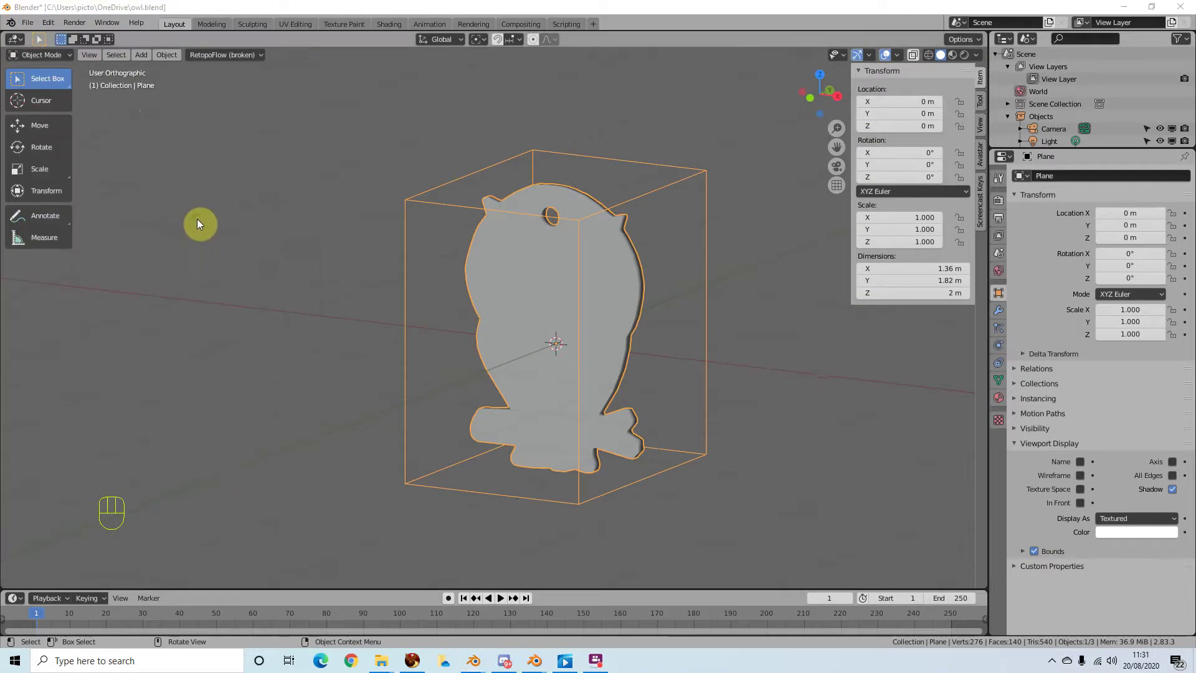
left_click(768, 524)
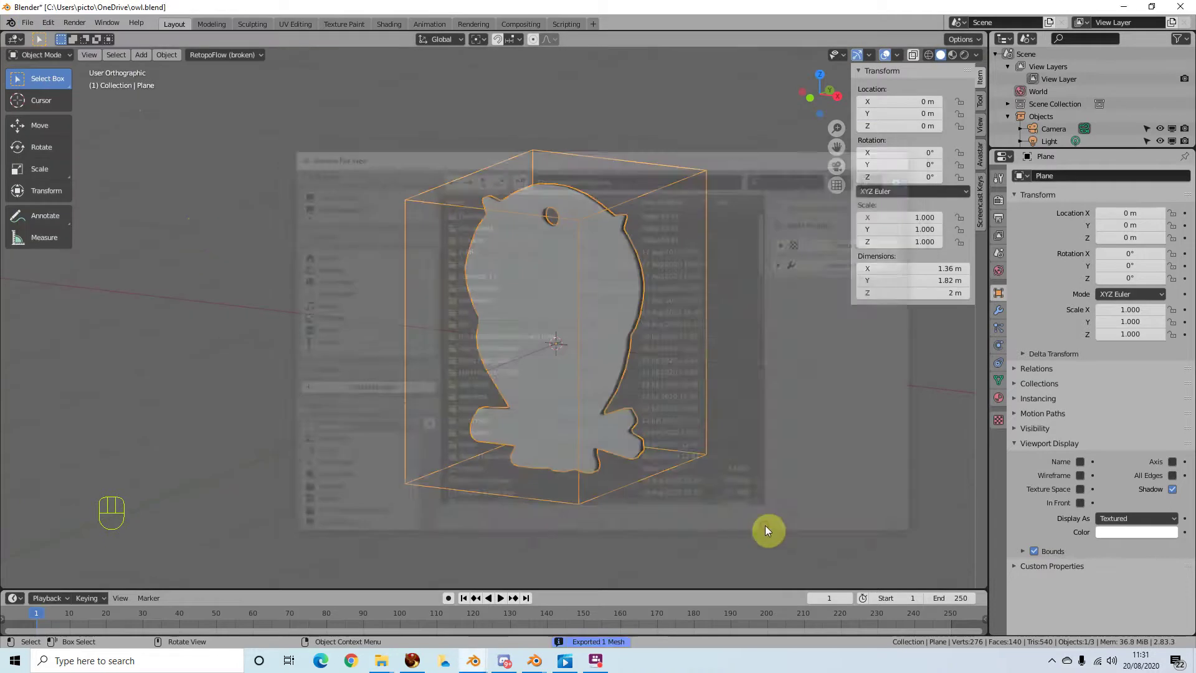
Switch to the Firestorm viewer and load owl.dae for a mesh model upload.
left_click(411, 662)
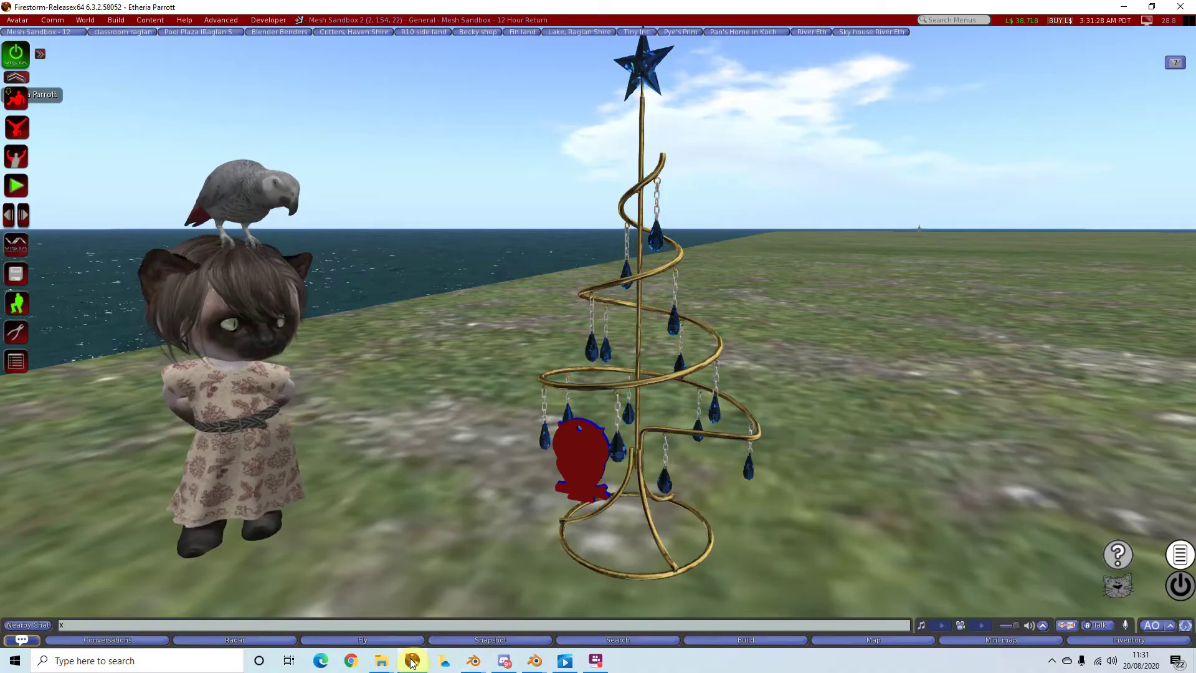
left_click(116, 20)
mouse_move(141, 179)
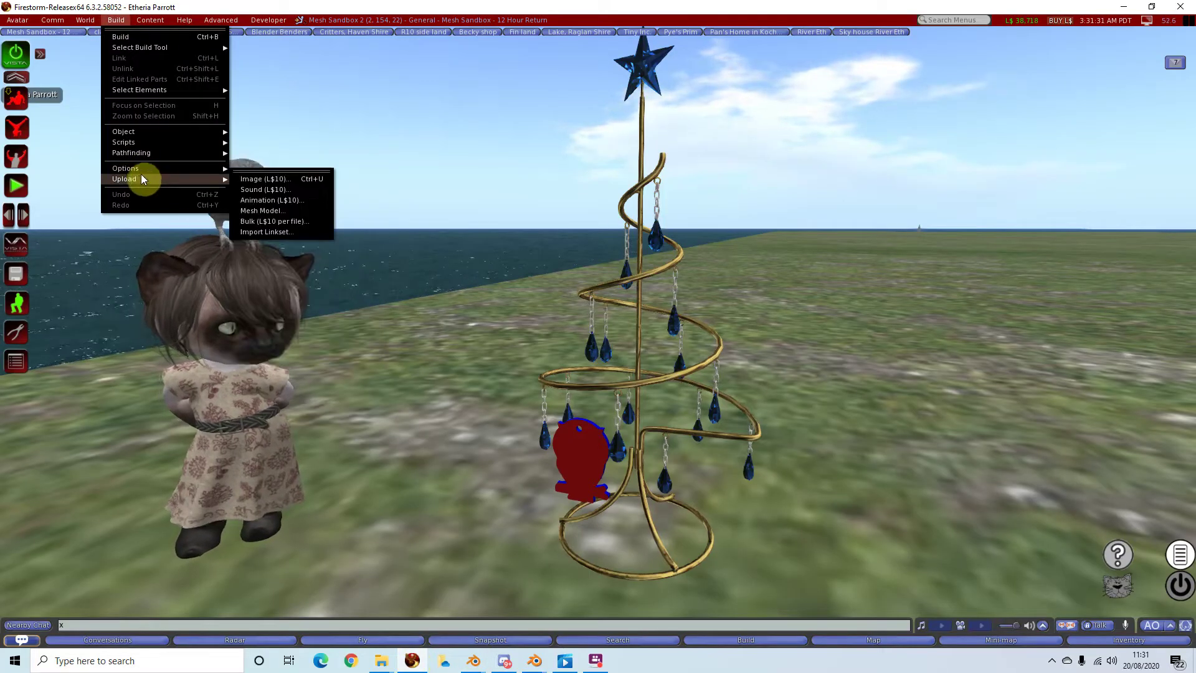
left_click(272, 212)
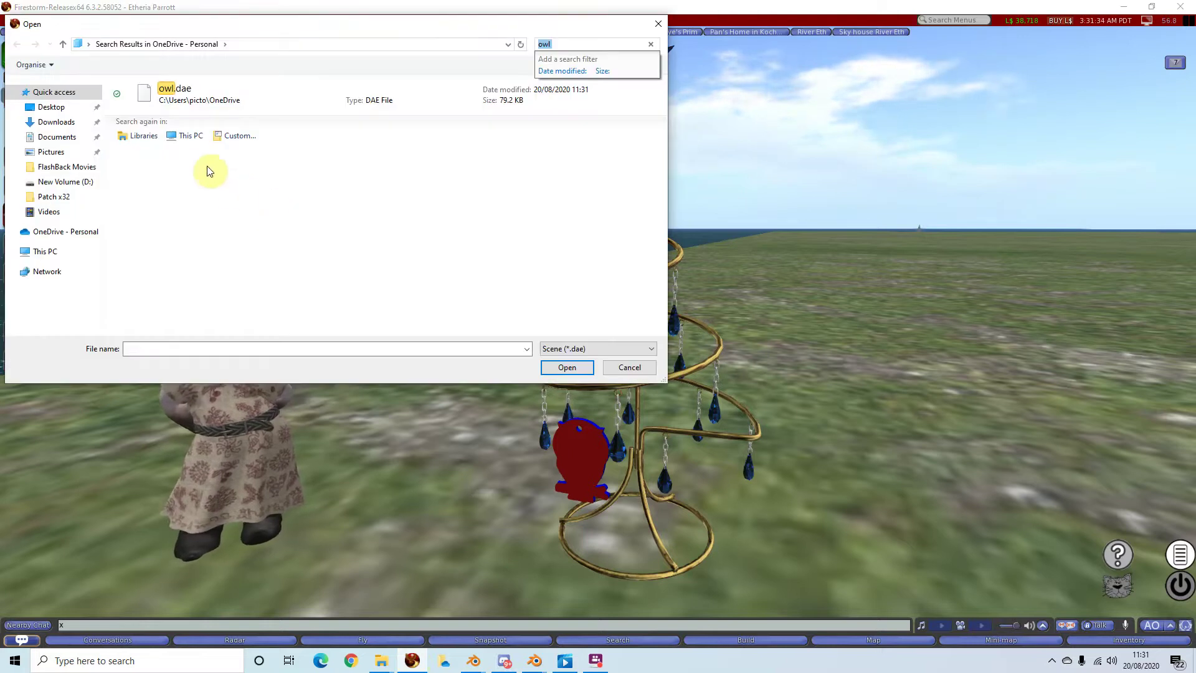
left_click(189, 101)
left_click(560, 366)
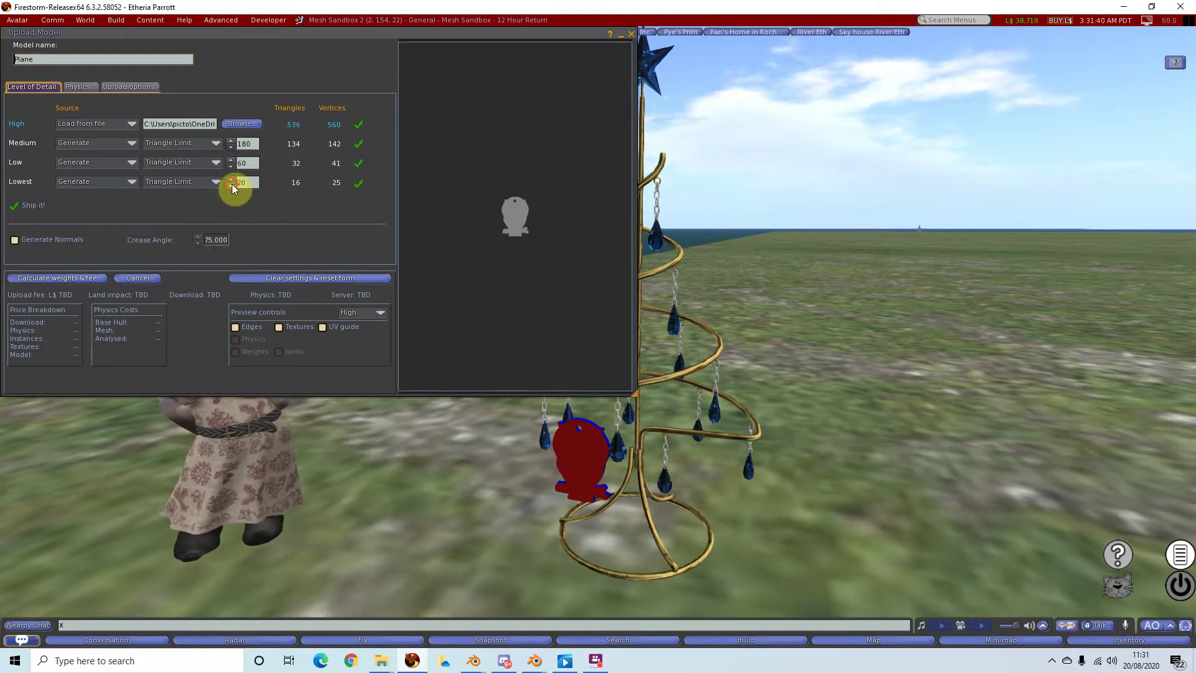
Use the Lowest level of detail as the physics model, calculate weights and fee, and upload the model.
left_click(86, 89)
left_click(190, 107)
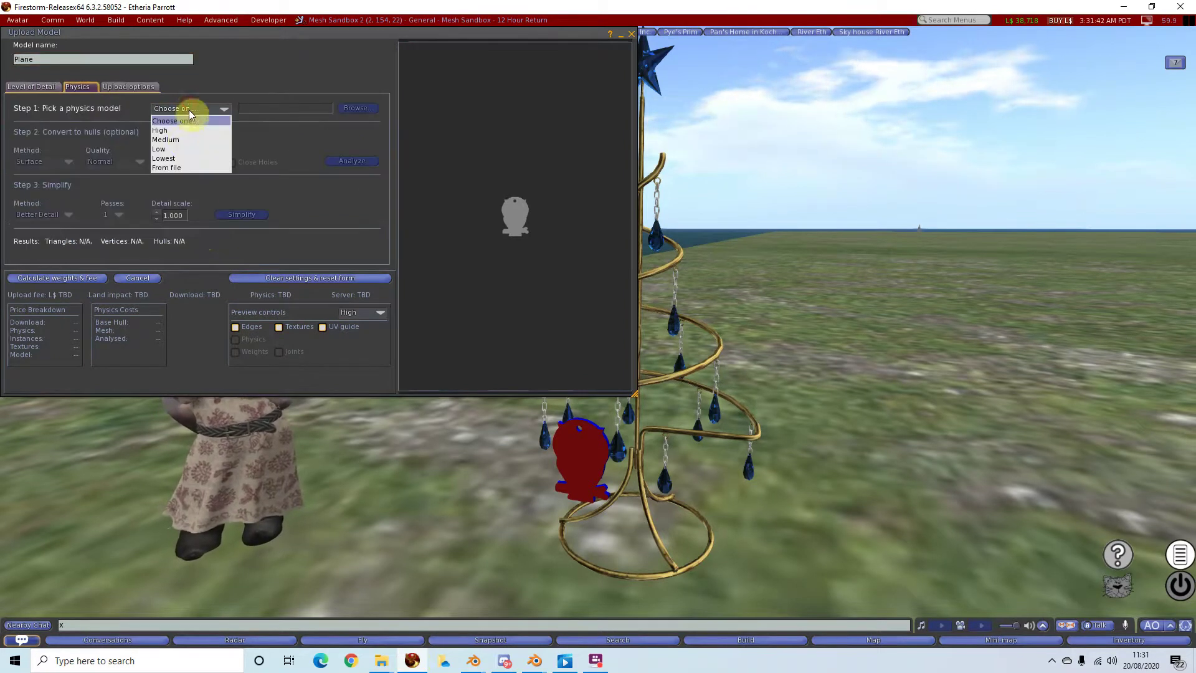
left_click(174, 158)
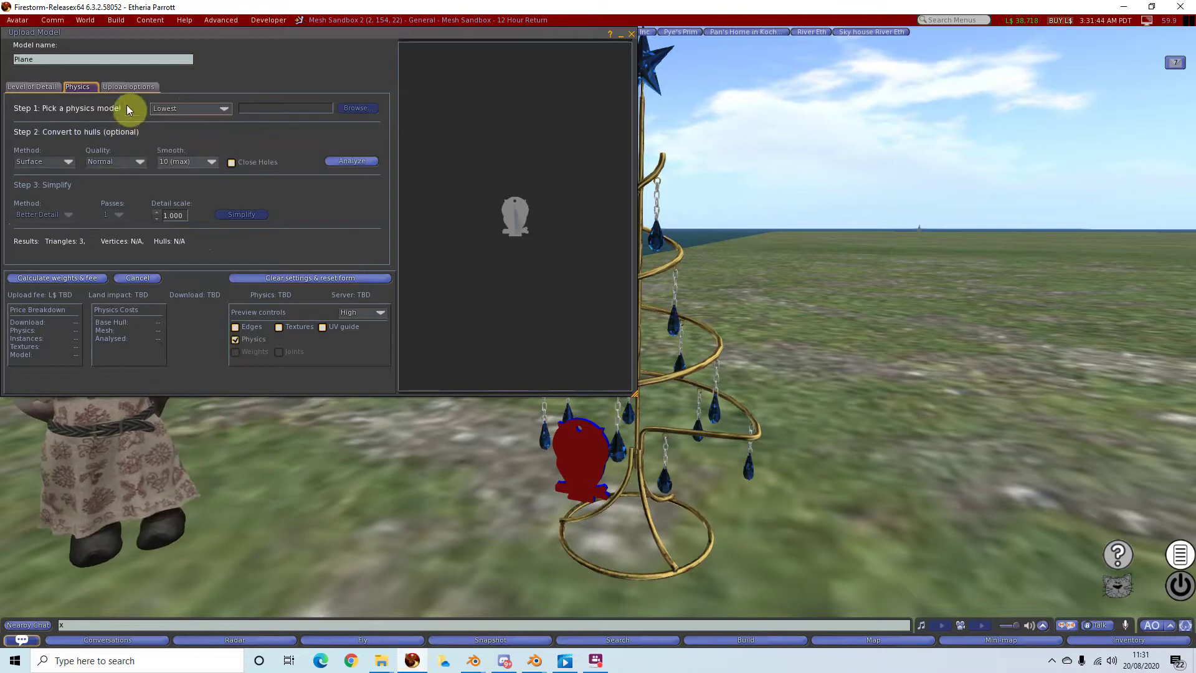
left_click(60, 277)
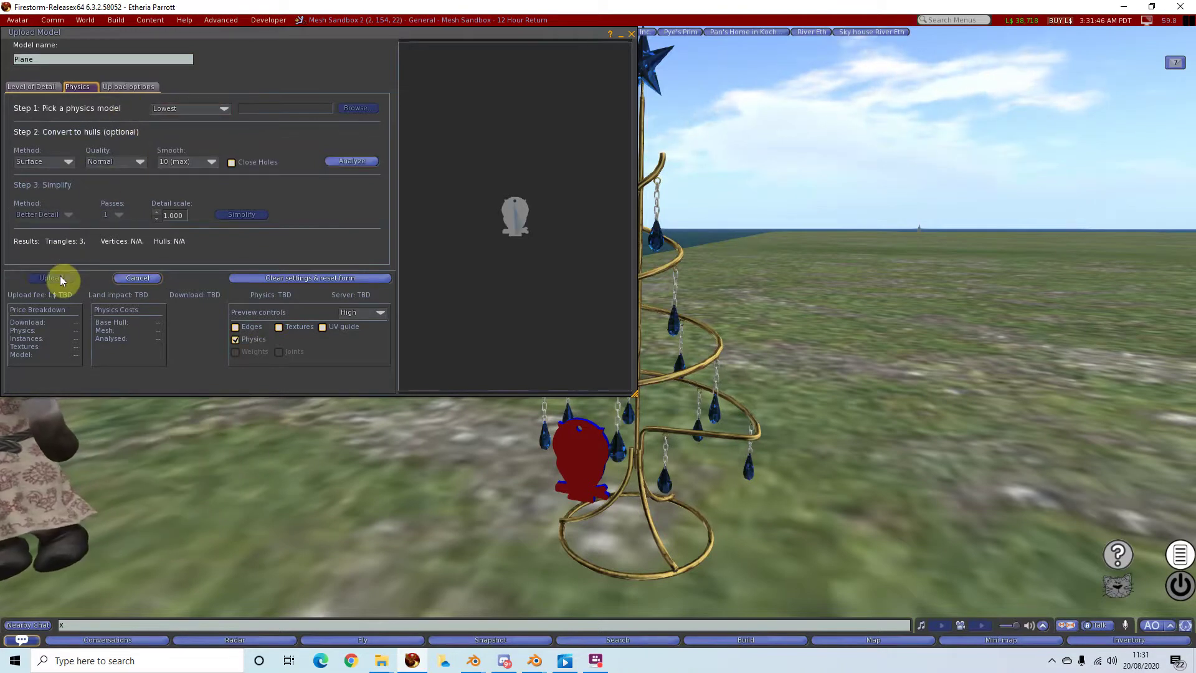
left_click(51, 278)
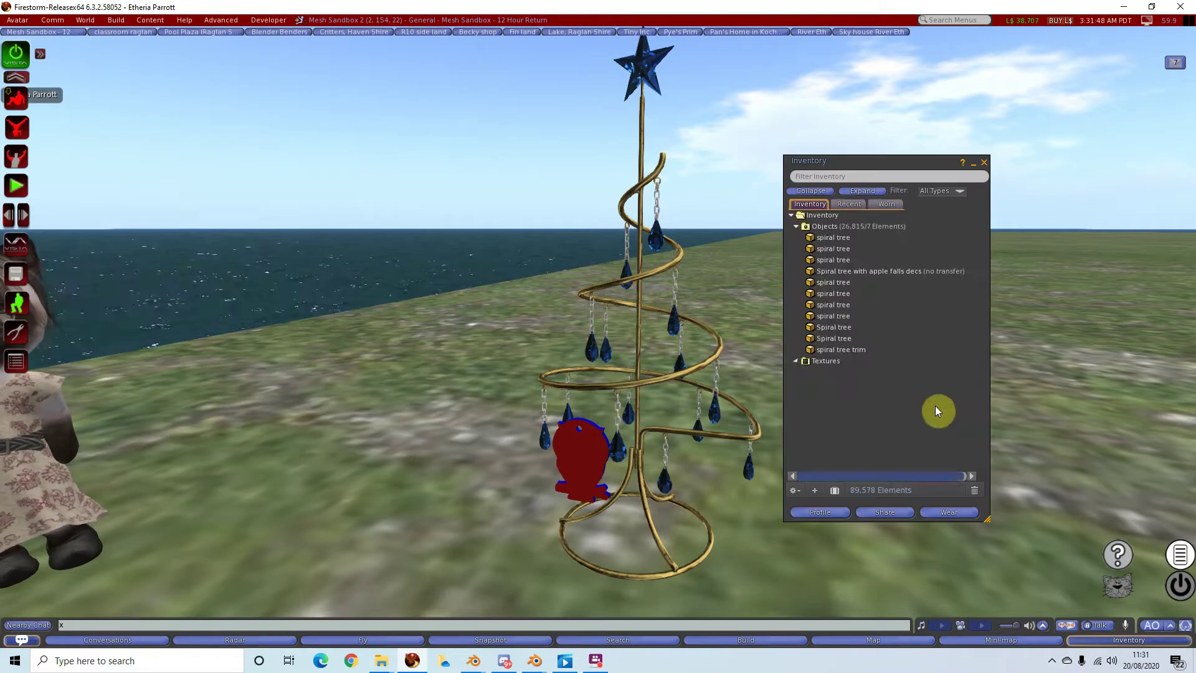
Move the inventory window aside and place the newly uploaded Plane object in the world near the spiral tree.
left_click_drag(901, 166, 1179, 129)
left_click_drag(1100, 362, 476, 386)
scroll(544, 259, "down", 5)
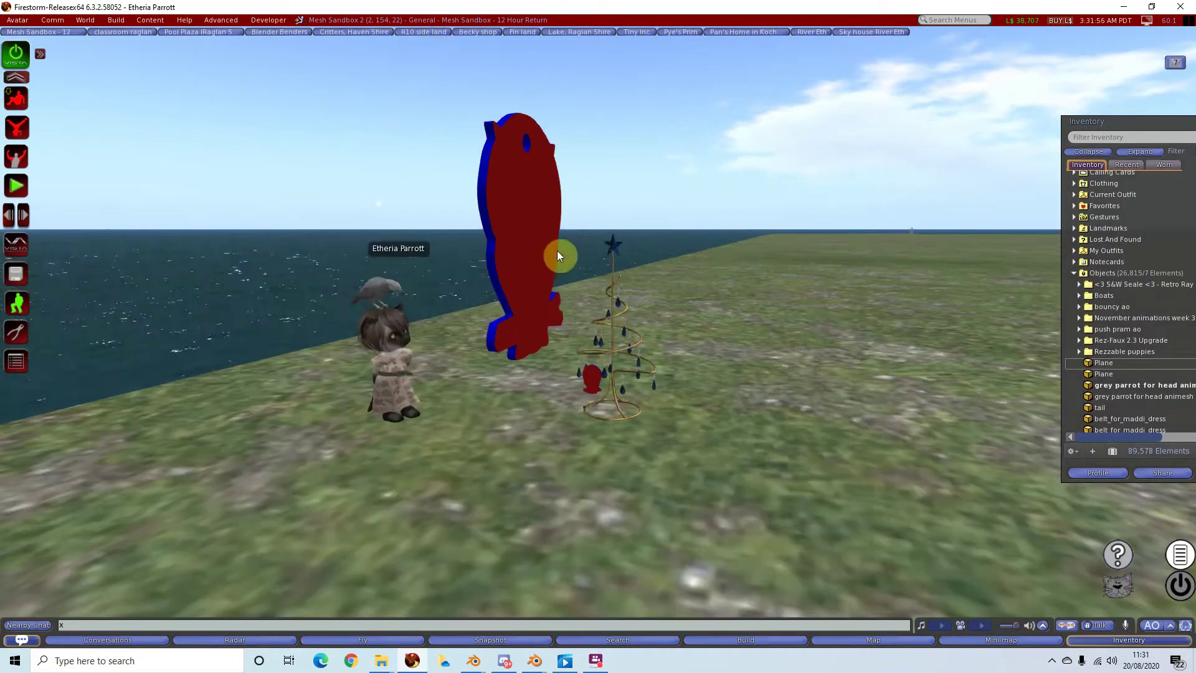
Edit the placed owl, shrinking it to about 0.089 × 0.067 × 0.098 m and moving it close to the spiral tree.
right_click(546, 218)
left_click(572, 242)
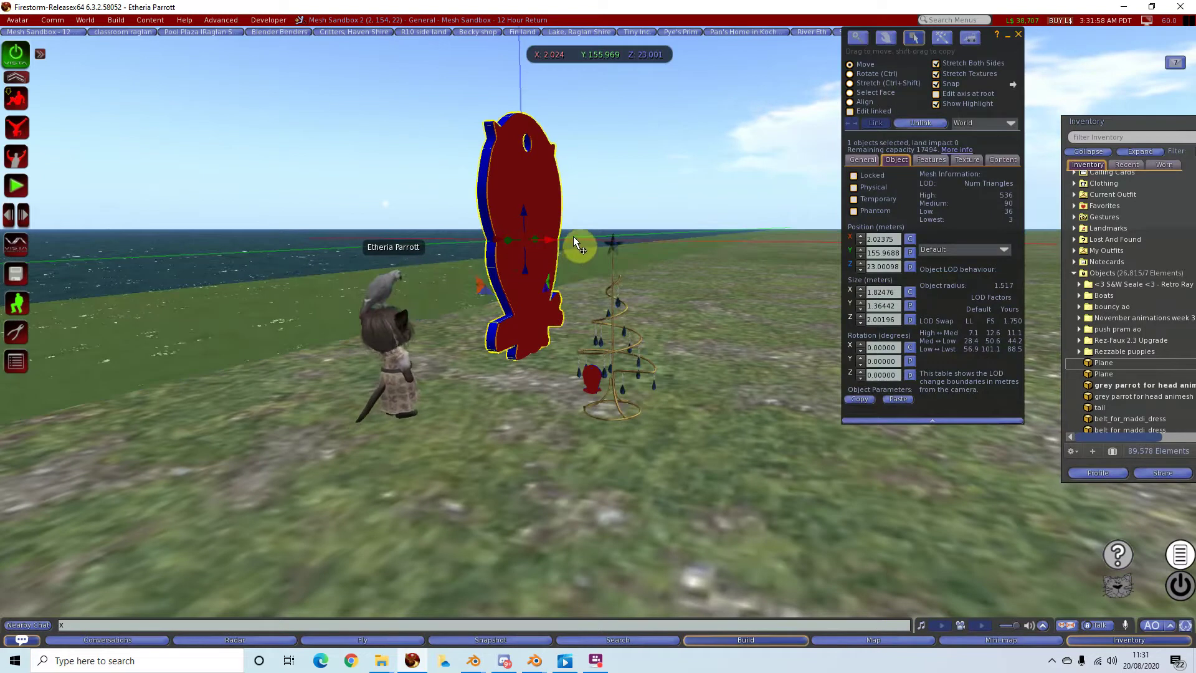
left_click_drag(376, 108, 574, 413)
scroll(581, 425, "up", 5)
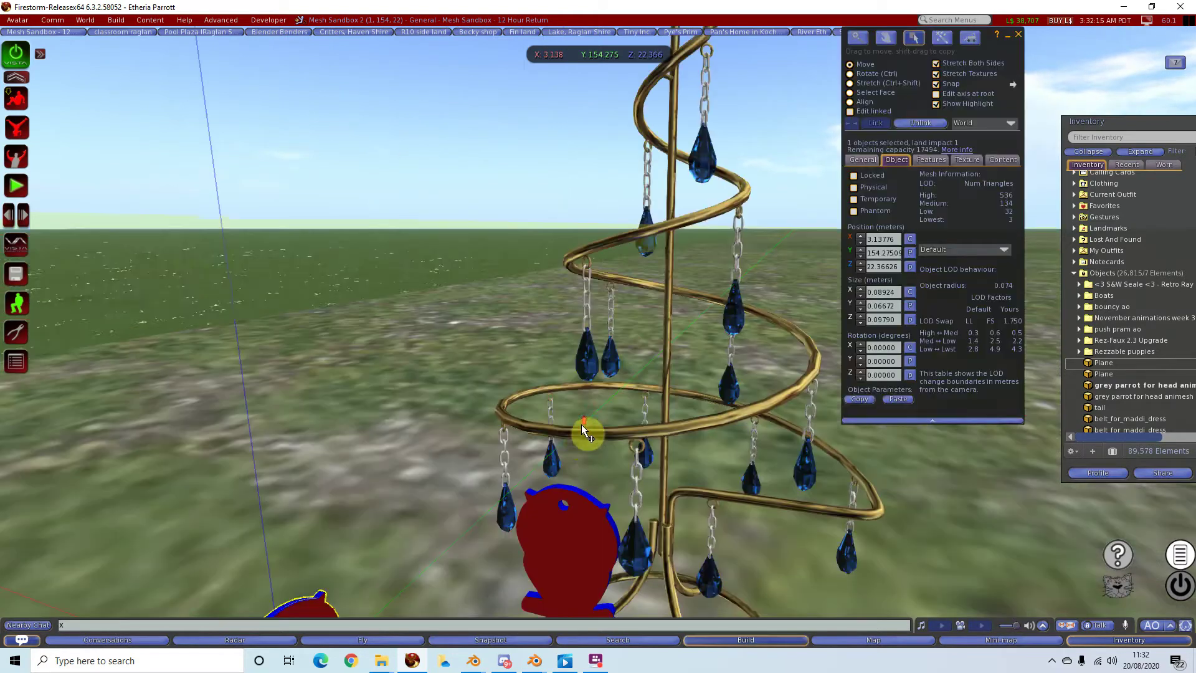
Rotate the small owl 90° about the Z axis.
scroll(570, 436, "down", 5)
key("ctrl")
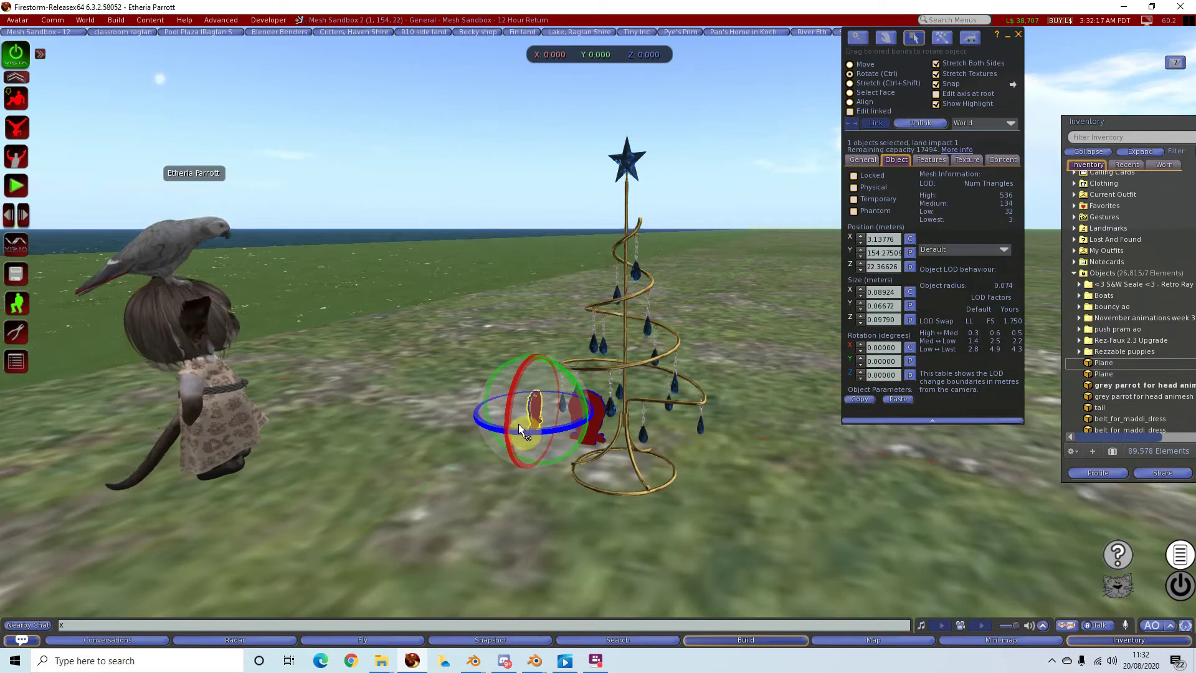
left_click_drag(519, 431, 730, 434, "ctrl")
scroll(557, 462, "up", 5)
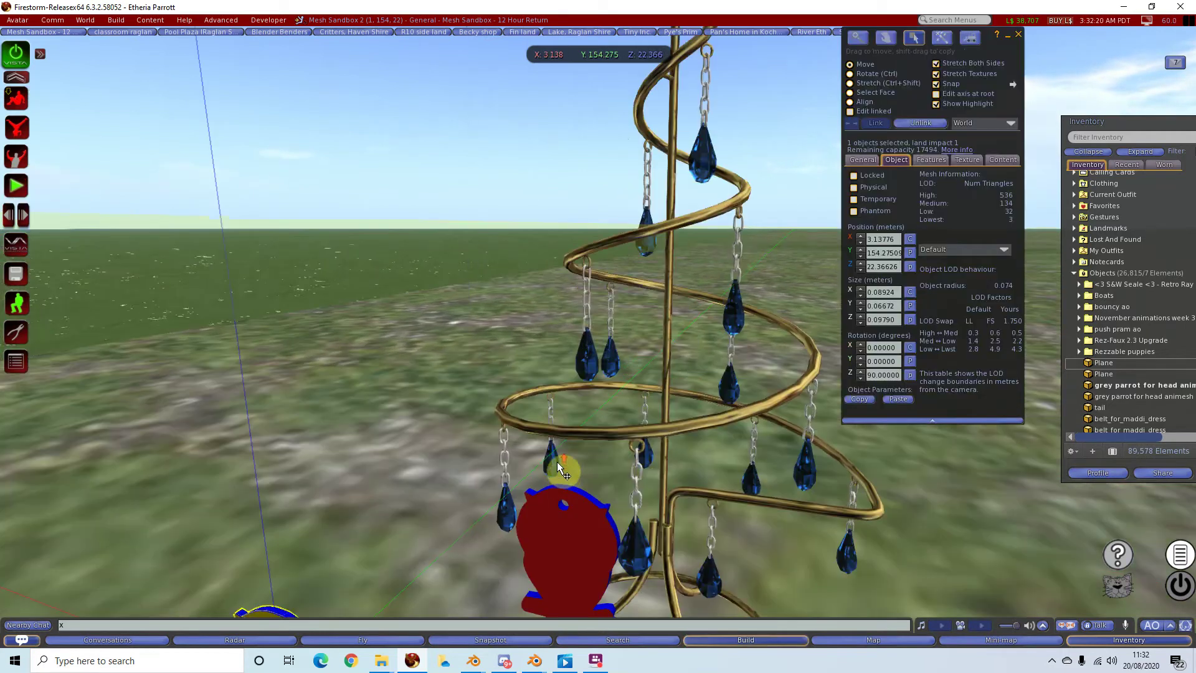
Shrink the owl further and move it along X to about 3.226 m, beneath the spiral tree's lower coil.
scroll(557, 462, "down", 5)
key("ctrl+b")
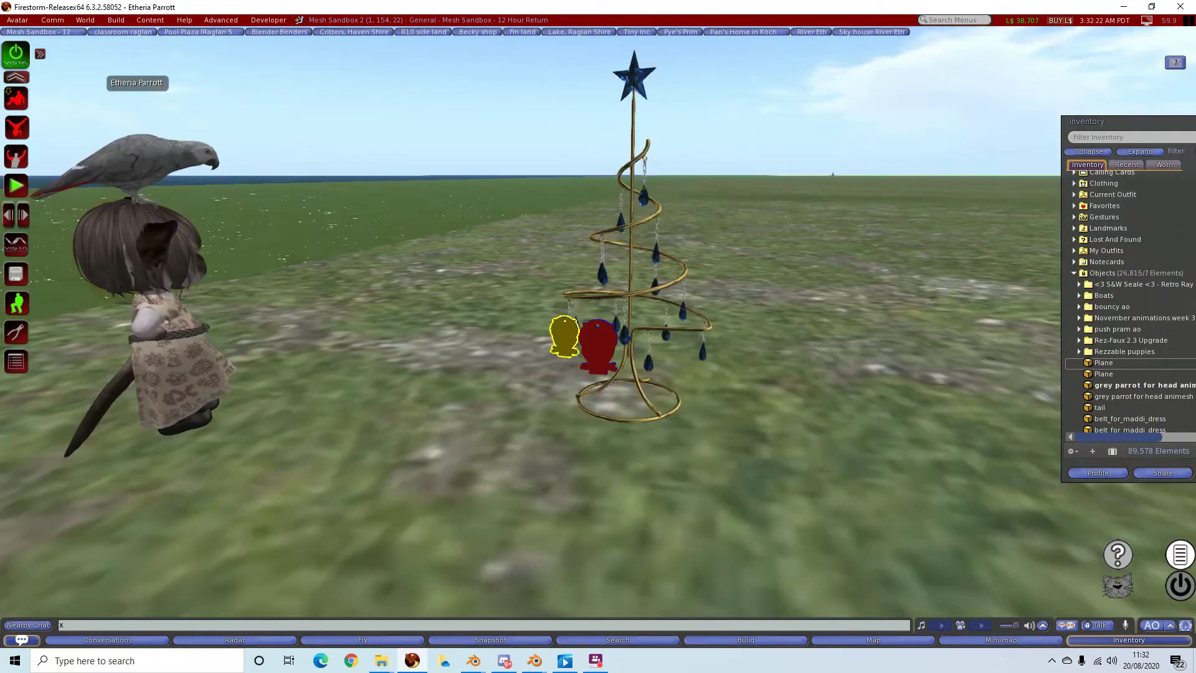
left_click(564, 336, "alt")
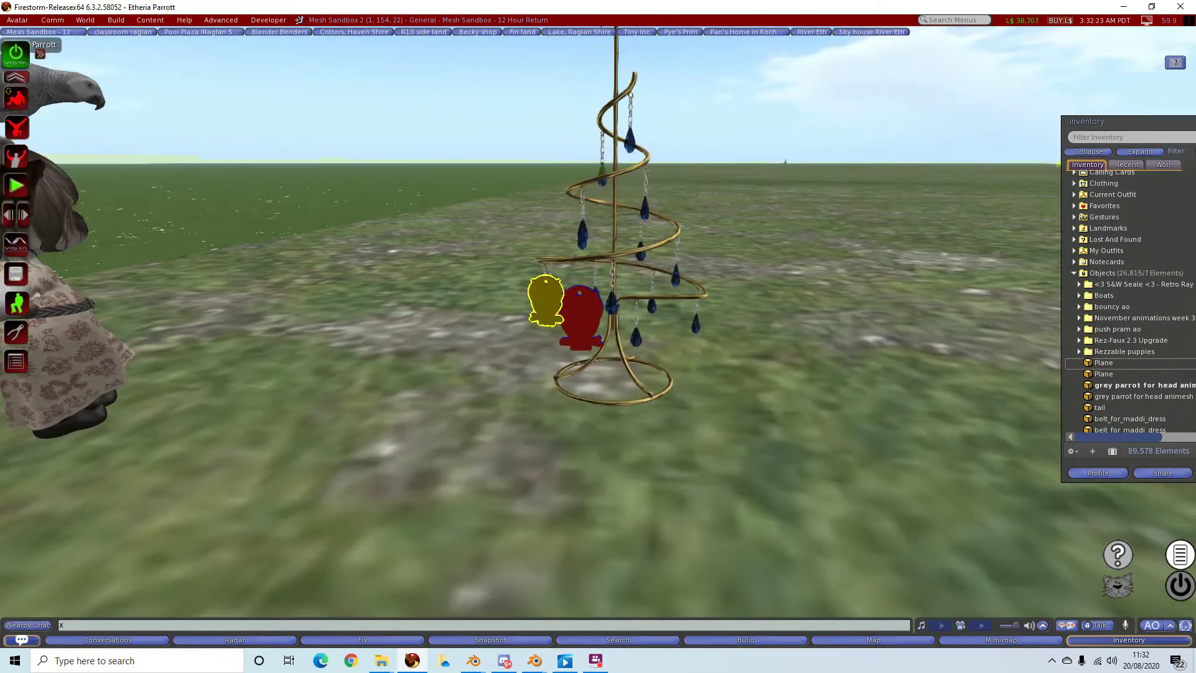
key("ctrl+b")
key("ctrl+shift")
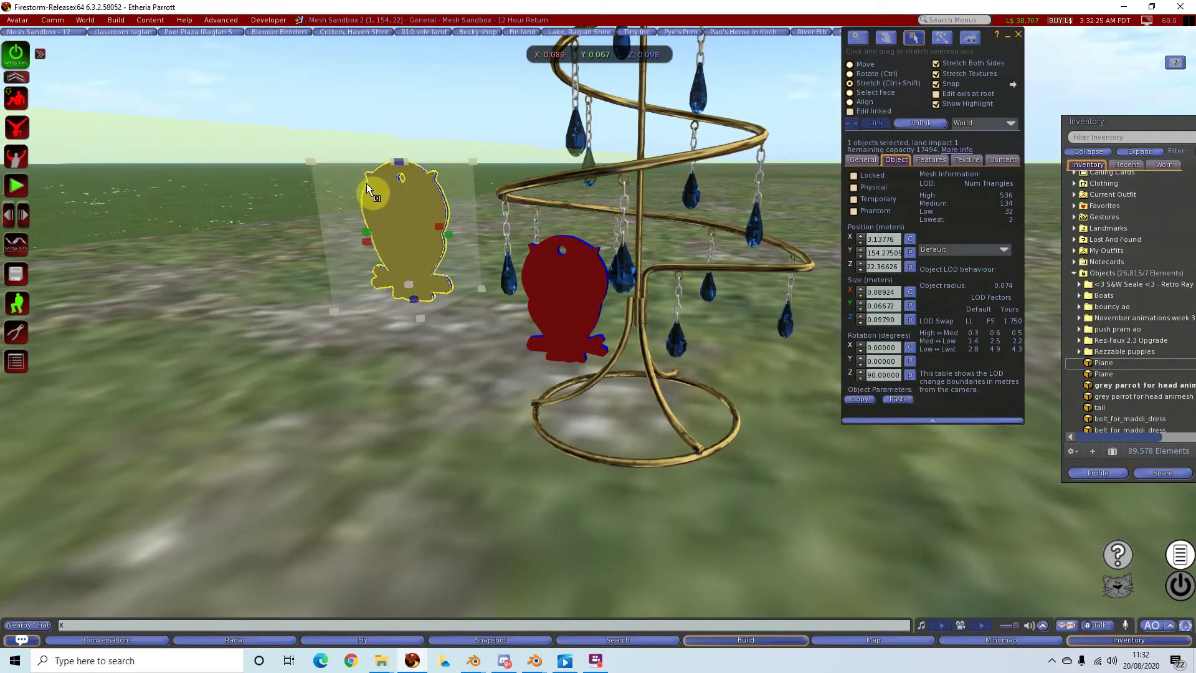
left_click_drag(310, 159, 540, 267)
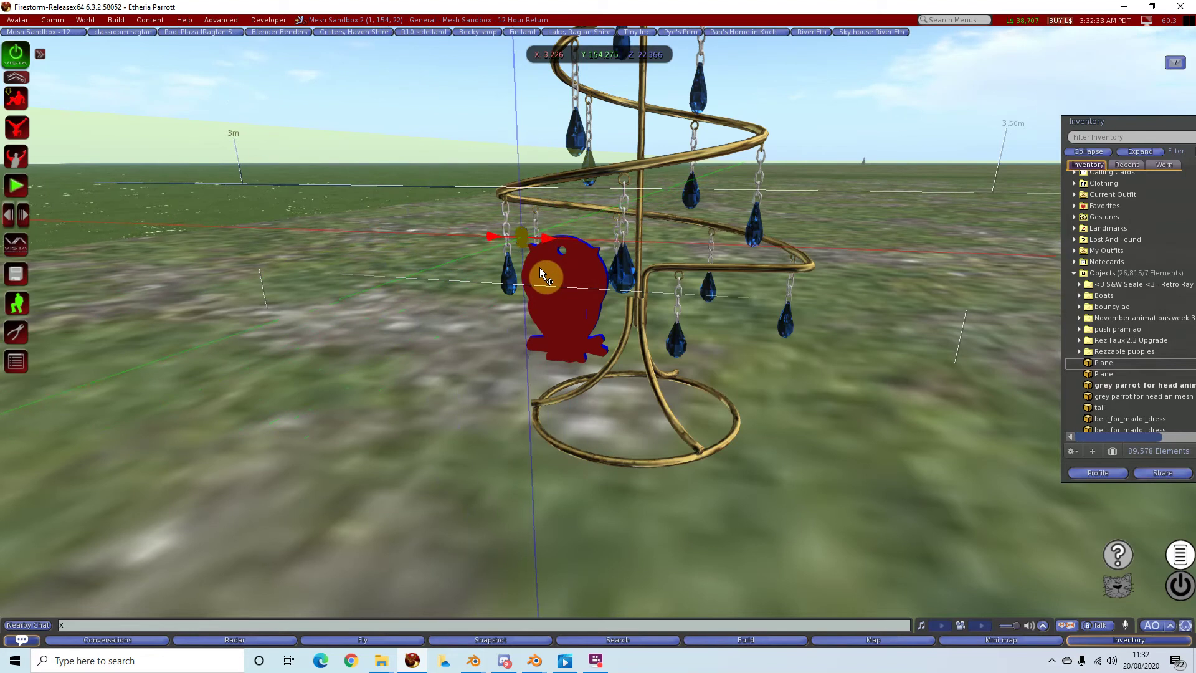
left_click(656, 569)
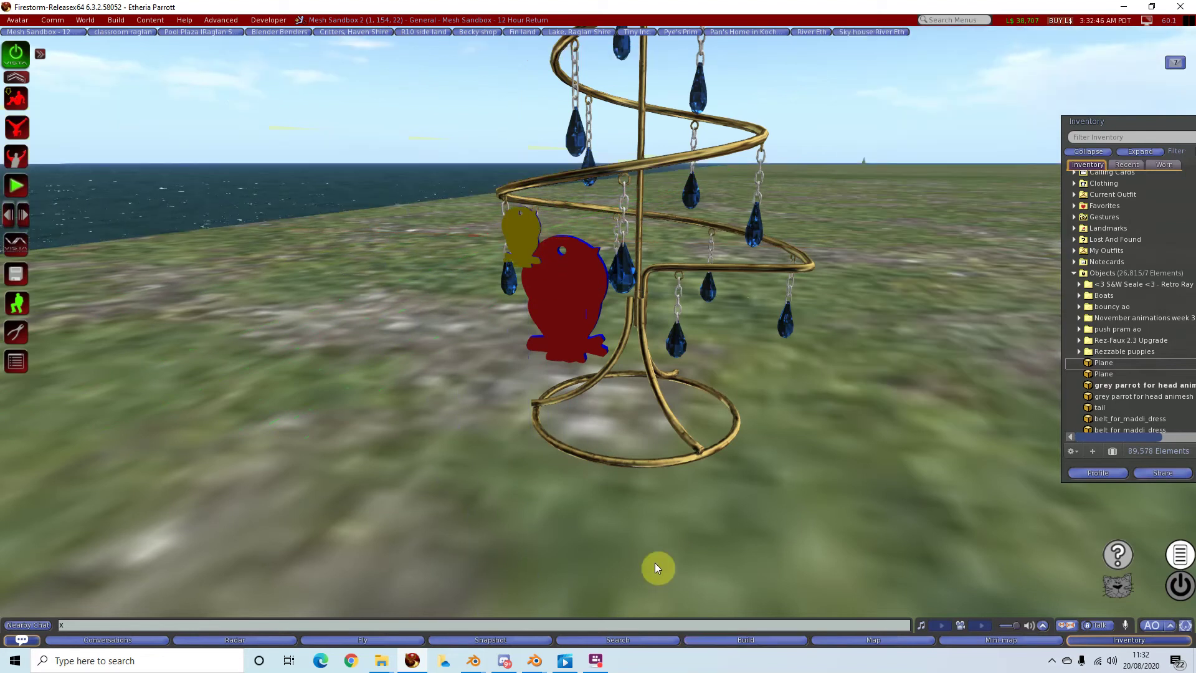